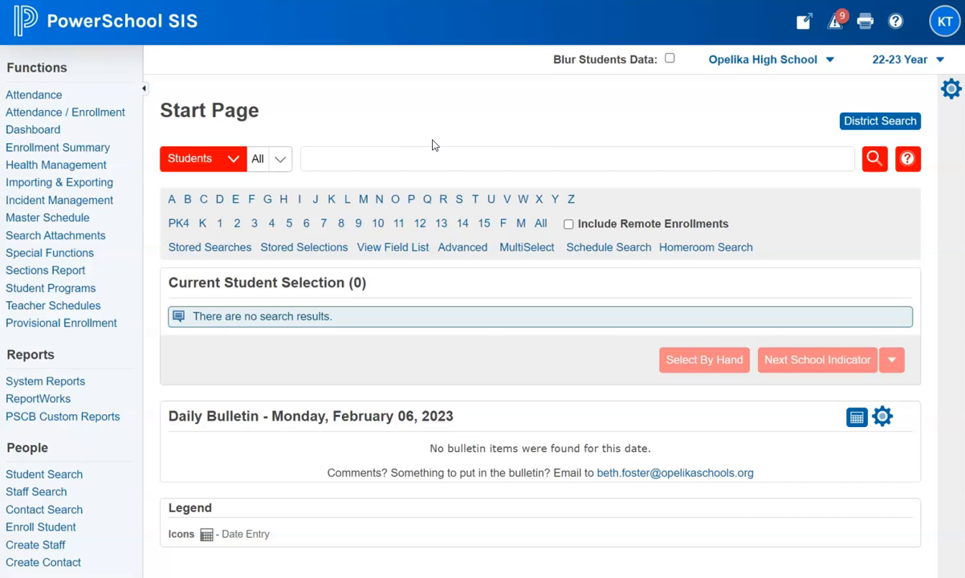
Step: Open PowerScheduler and locate the ID number of the active course catalog
scroll(140, 456, down, 3)
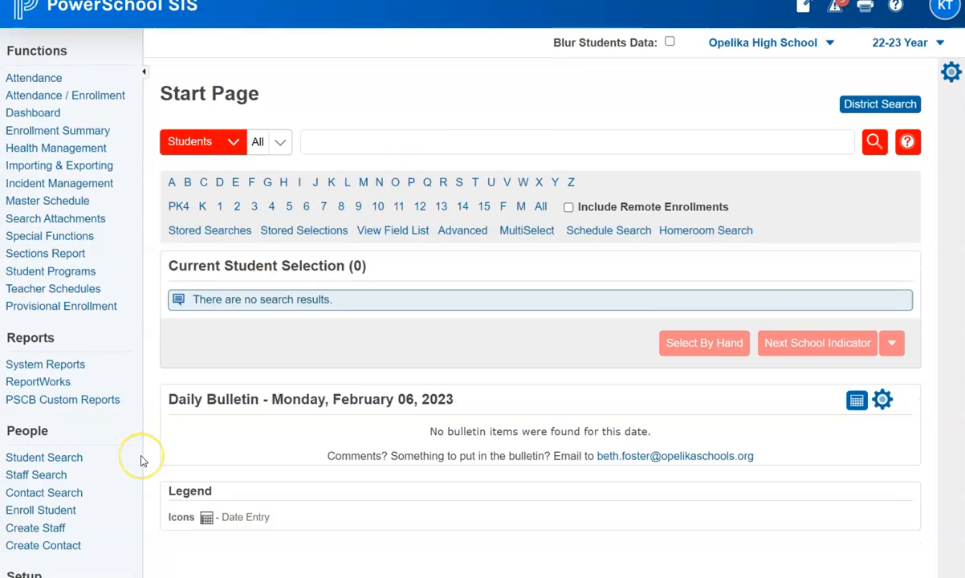
scroll(141, 459, down, 2)
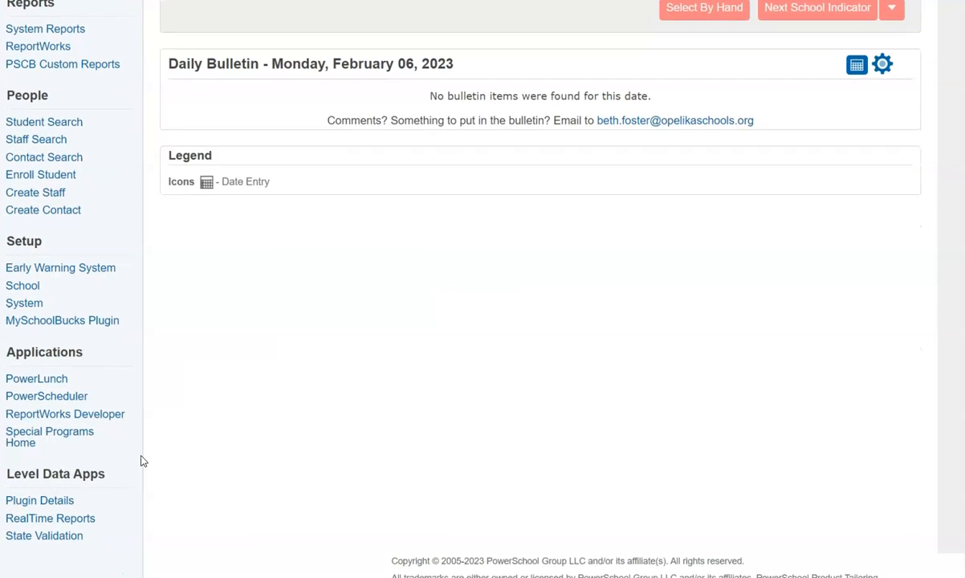
click(57, 399)
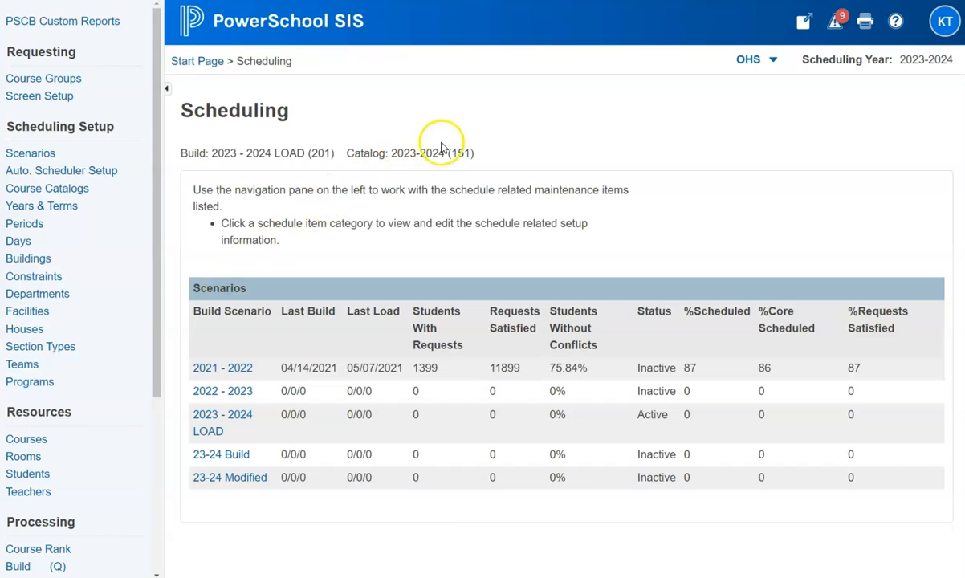
drag(469, 155, 450, 156)
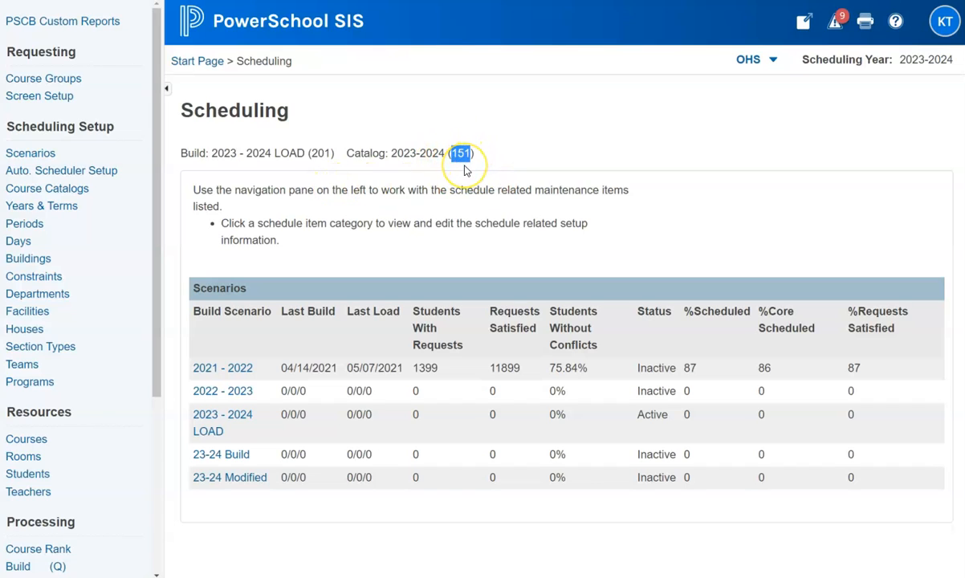
click(463, 167)
Step: View the course catalogs list, and open the Update Selections scheduling function
click(74, 190)
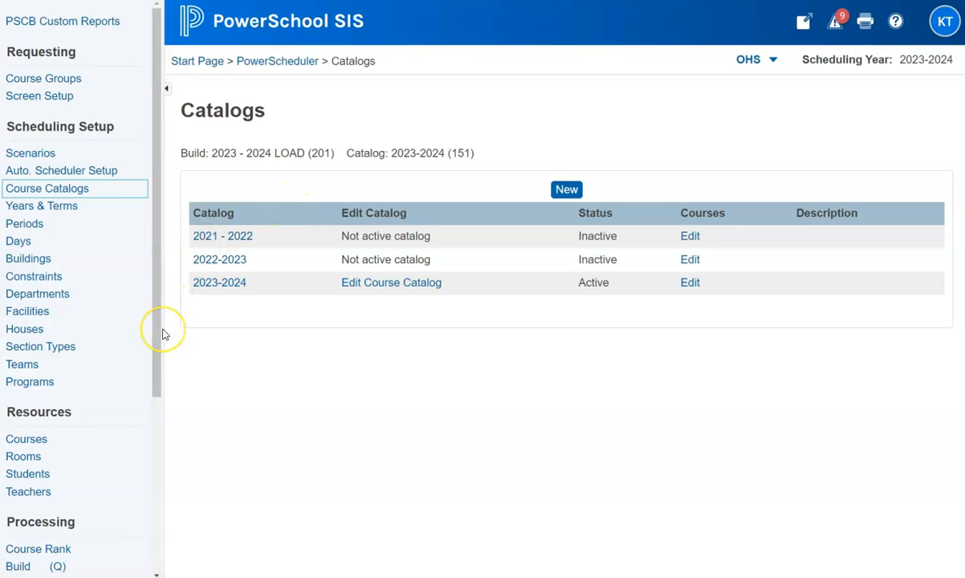
scroll(162, 334, down, 3)
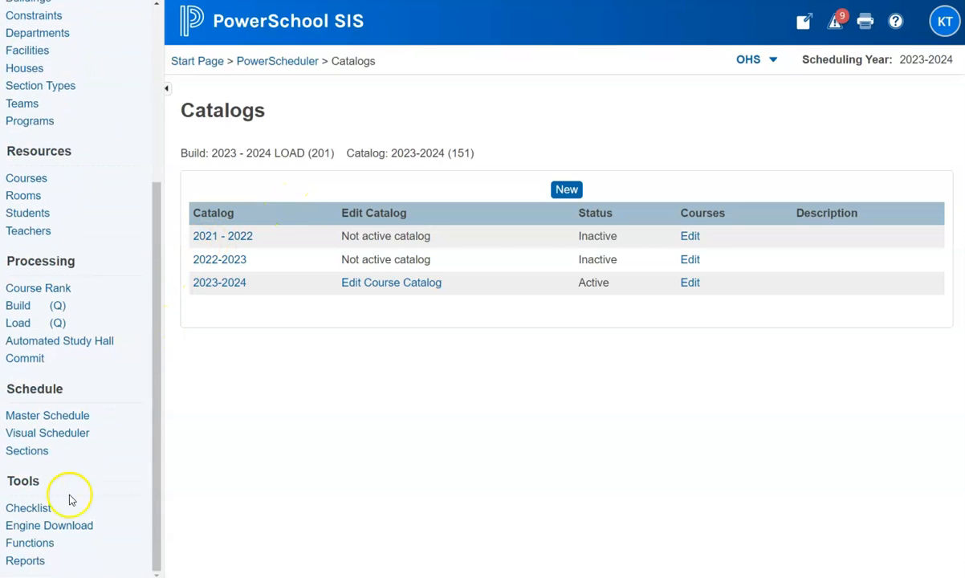
click(65, 544)
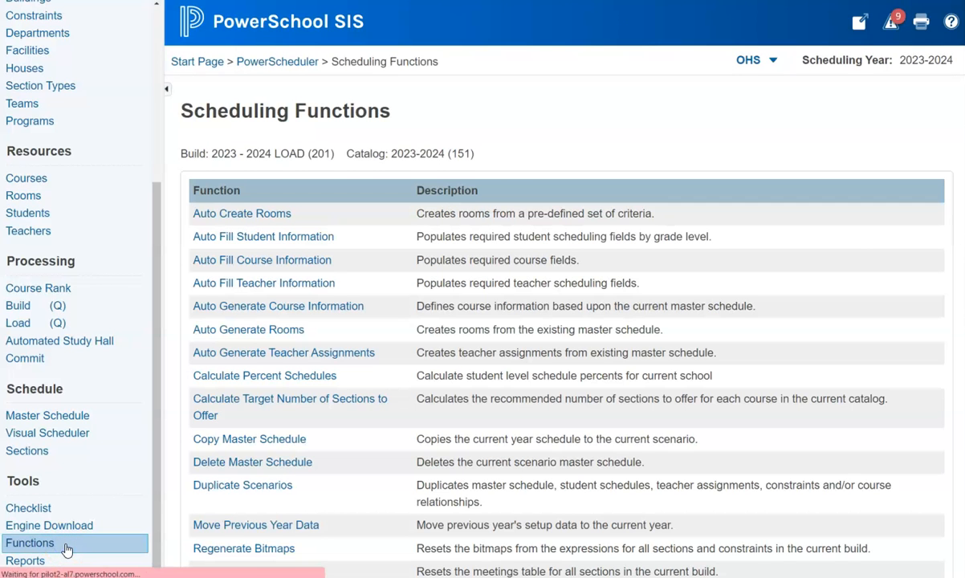
scroll(379, 358, down, 3)
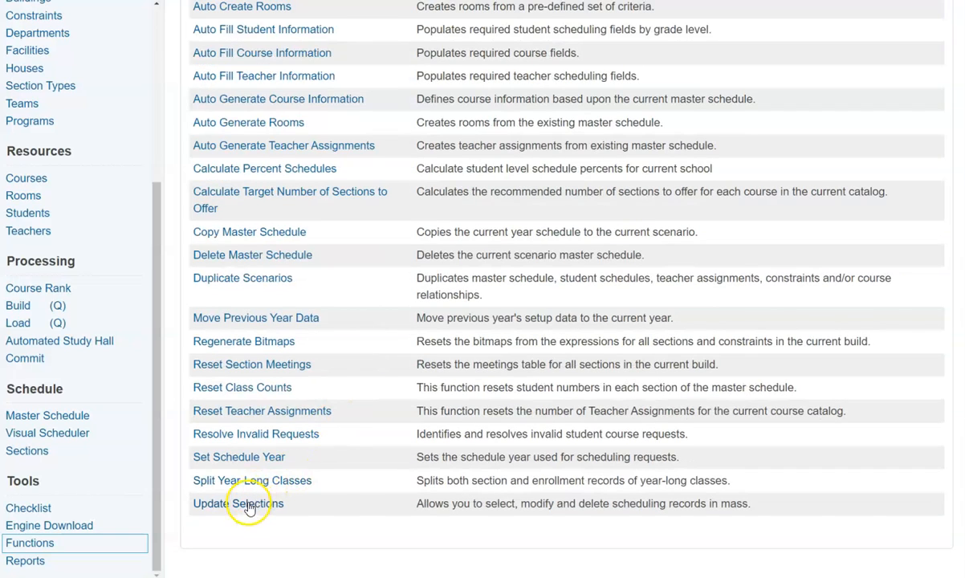
click(244, 504)
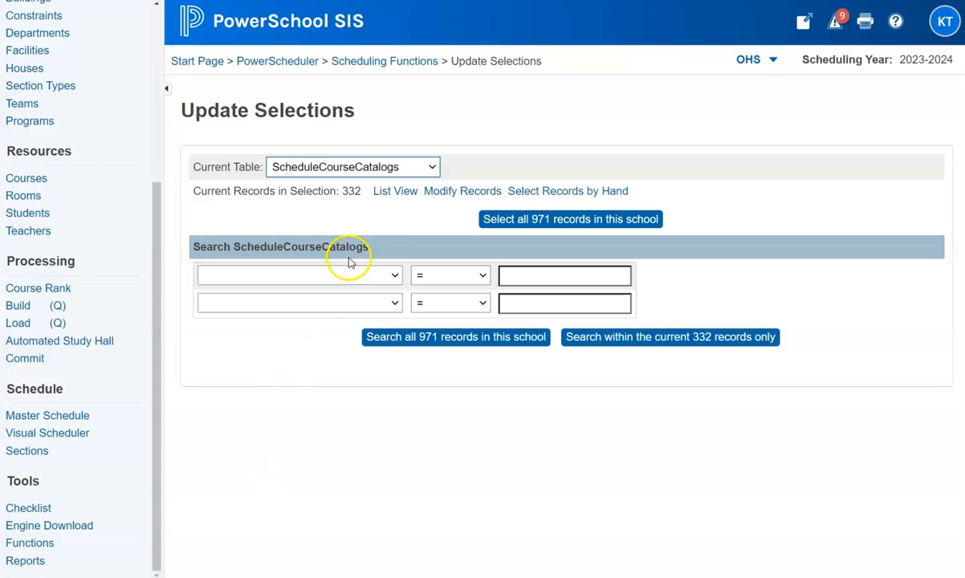
Step: Set the current table to ScheduleCourseCatalogs and select all of the school's records
click(431, 167)
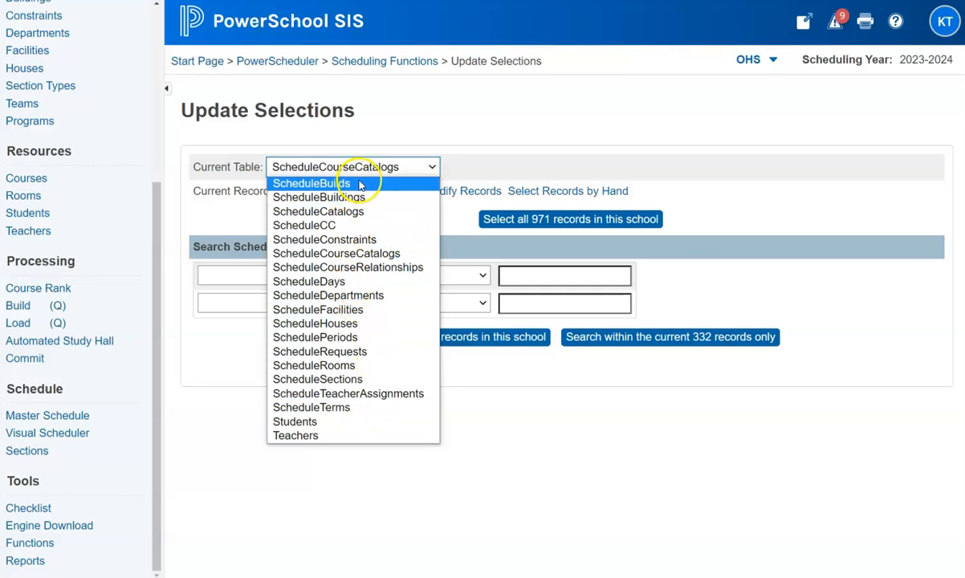
click(363, 255)
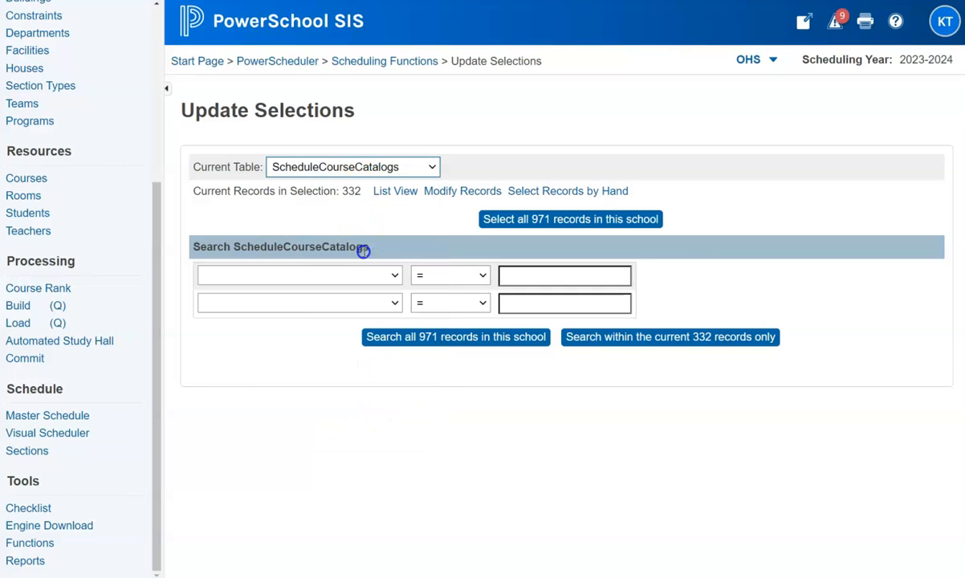
click(517, 221)
Step: Search within the current records for those with CourseCatalogID = 151
click(392, 277)
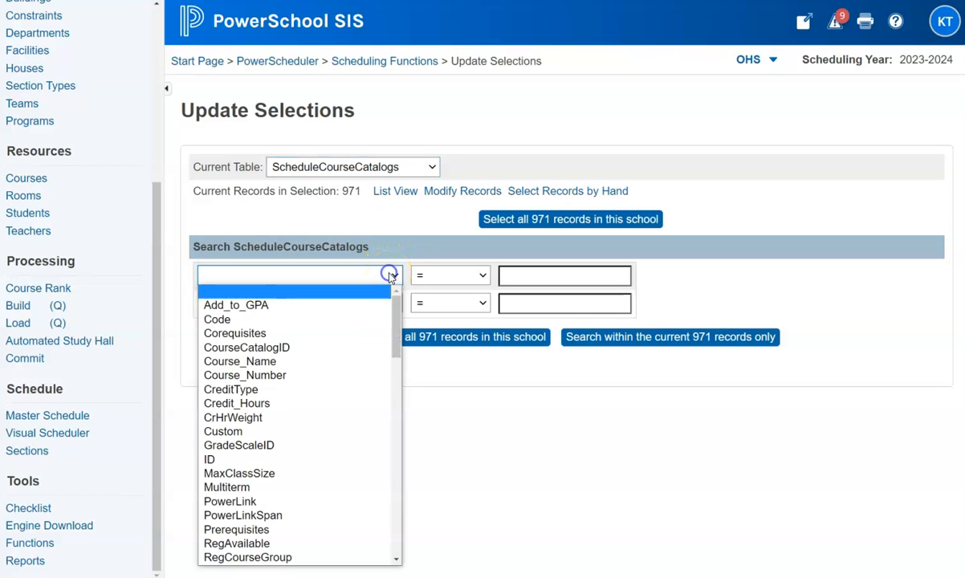
click(360, 350)
click(565, 275)
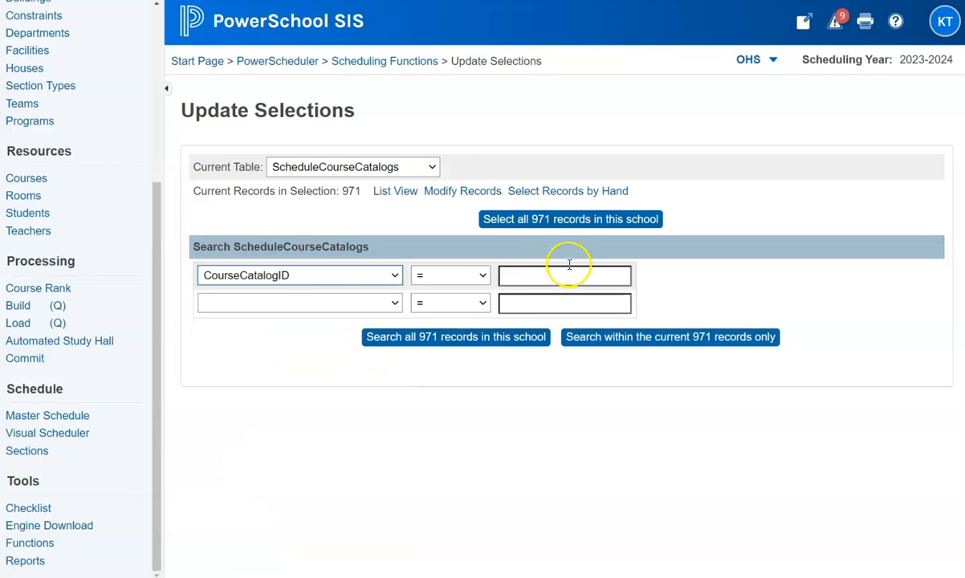
text(151)
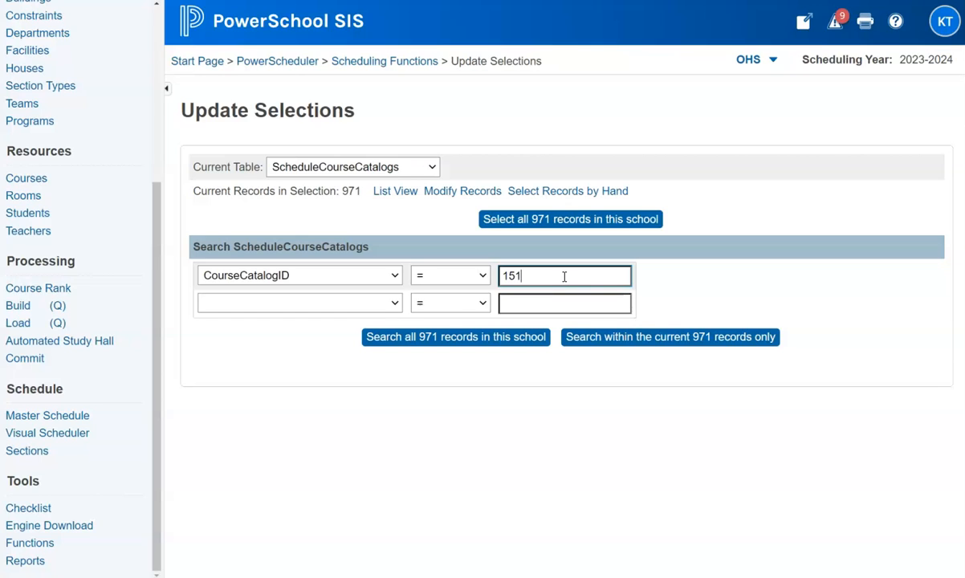
click(582, 337)
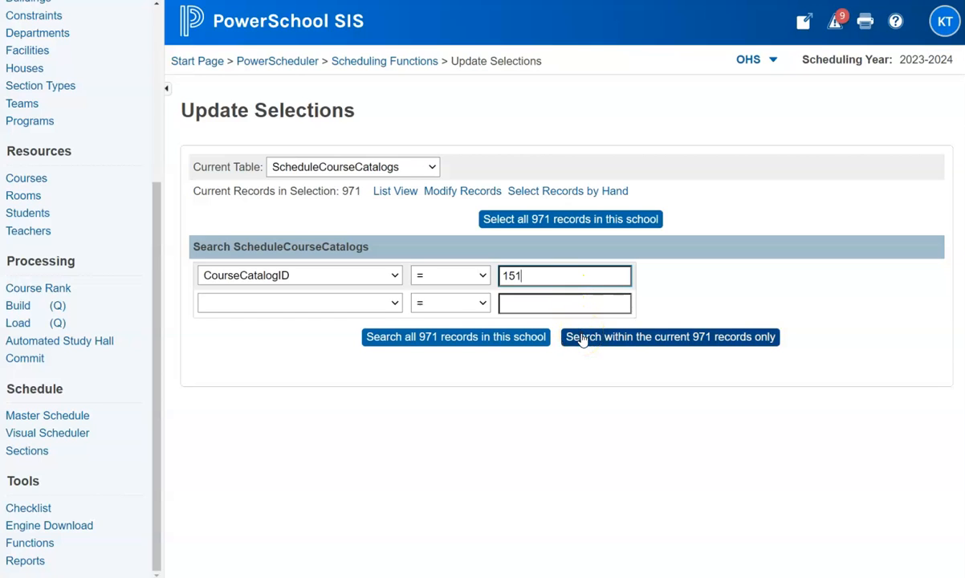
click(582, 338)
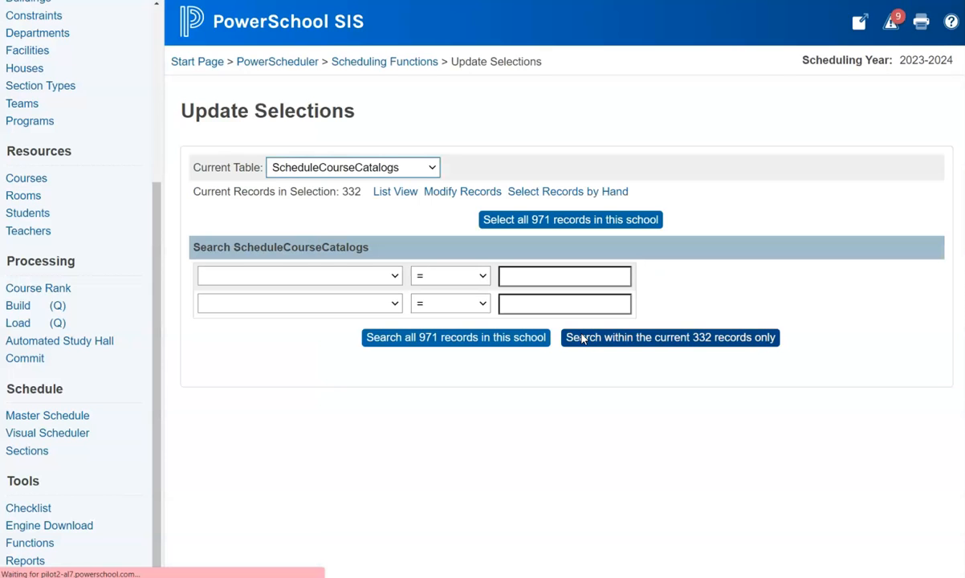
click(383, 231)
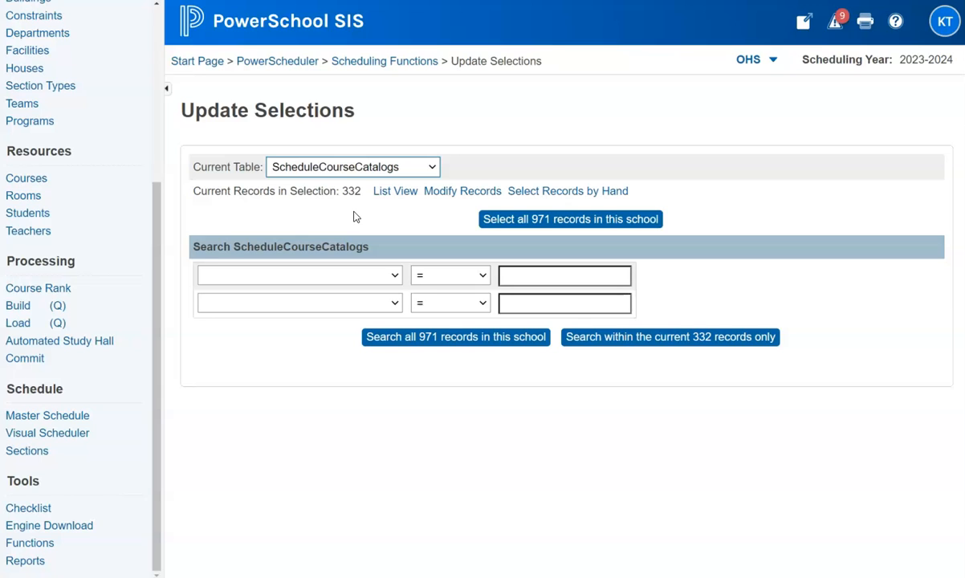
Step: Narrow the selection by hand to English Grades 09 and 10 (regular and Honors), Grades 11 and 12, and the two English AP courses
click(564, 194)
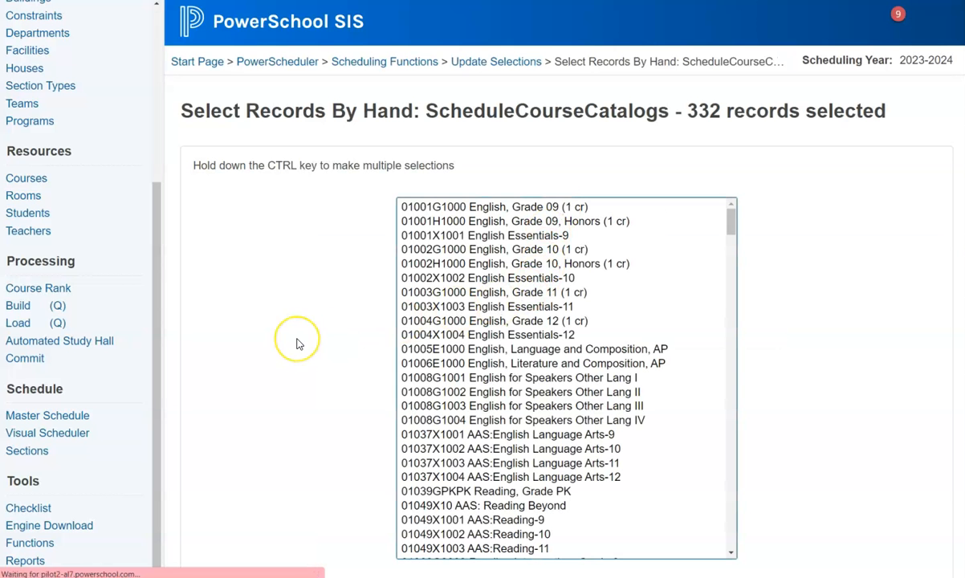
scroll(319, 313, down, 1)
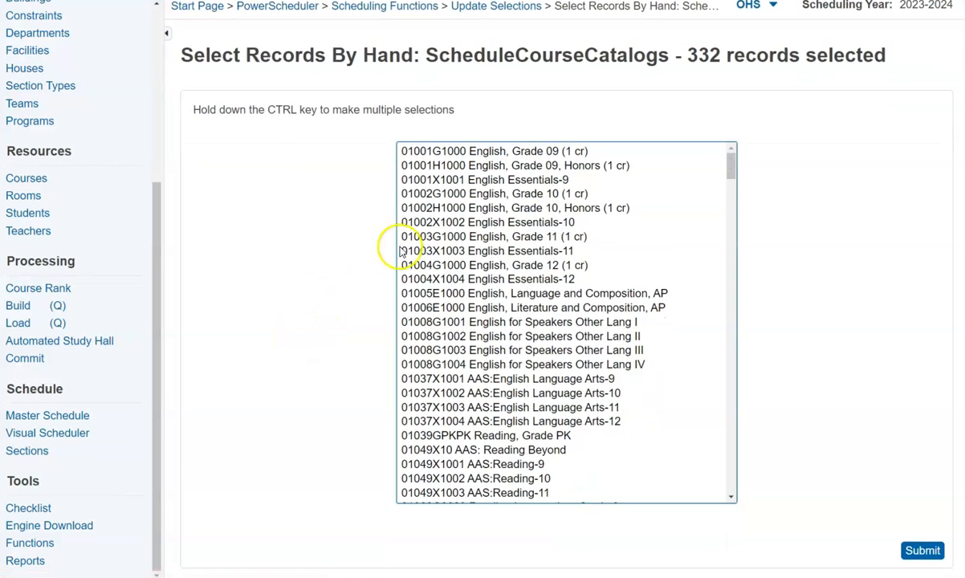
click(572, 153)
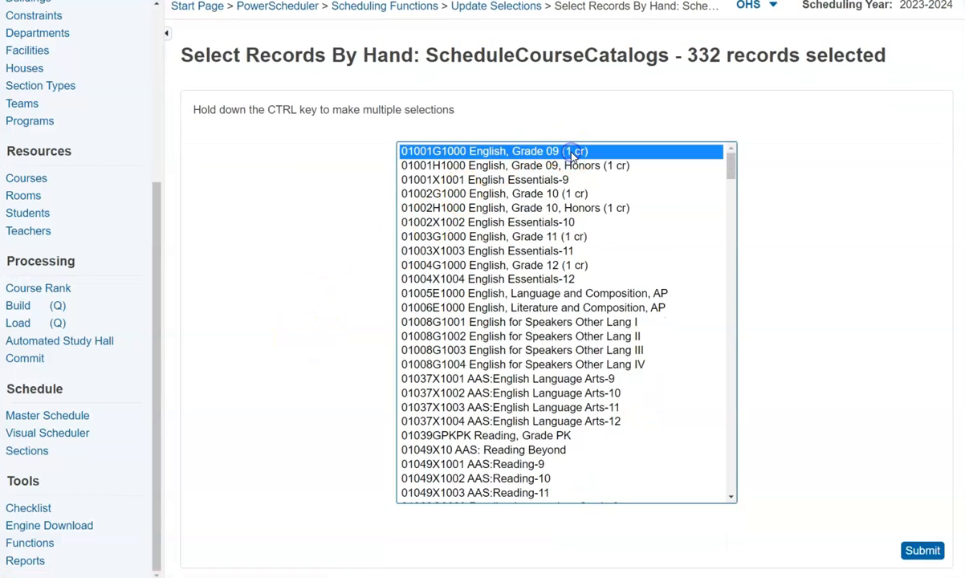
right_click(573, 167)
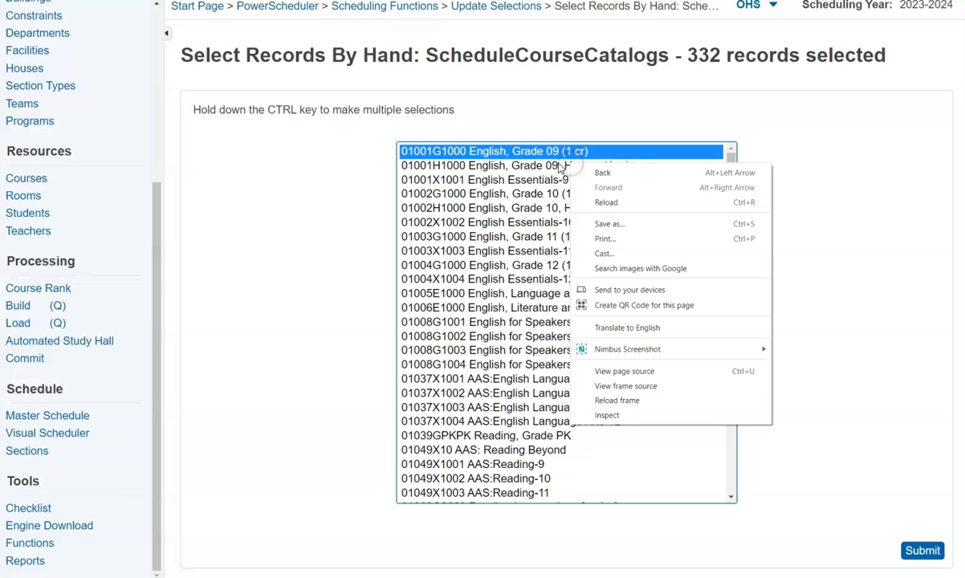
ctrl+click(562, 165)
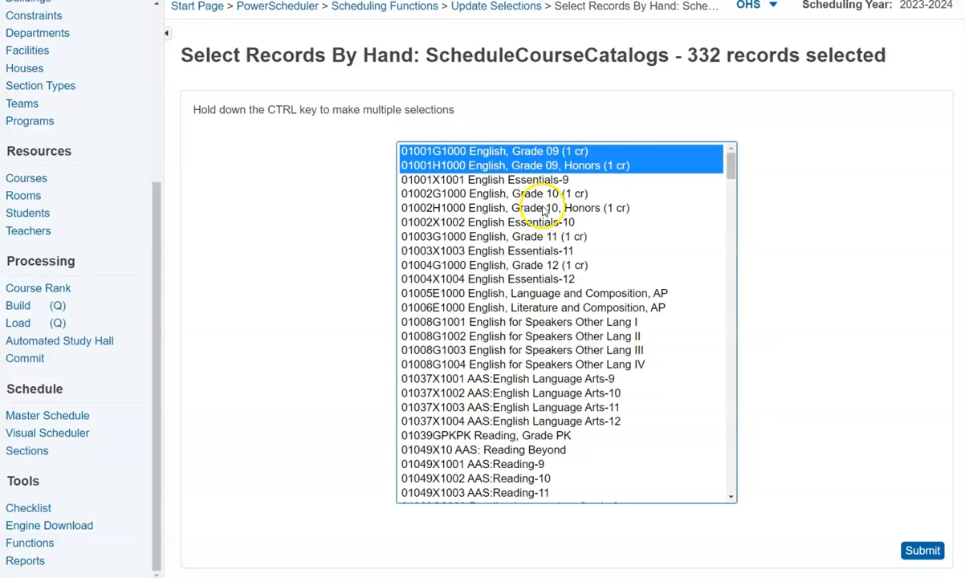
ctrl+click(534, 207)
ctrl+click(540, 194)
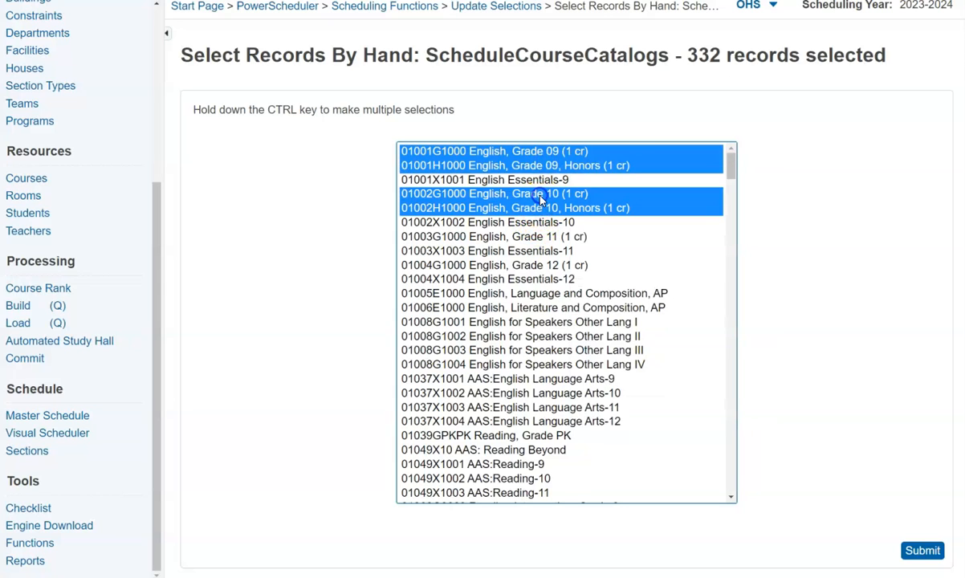
ctrl+click(538, 236)
ctrl+click(530, 265)
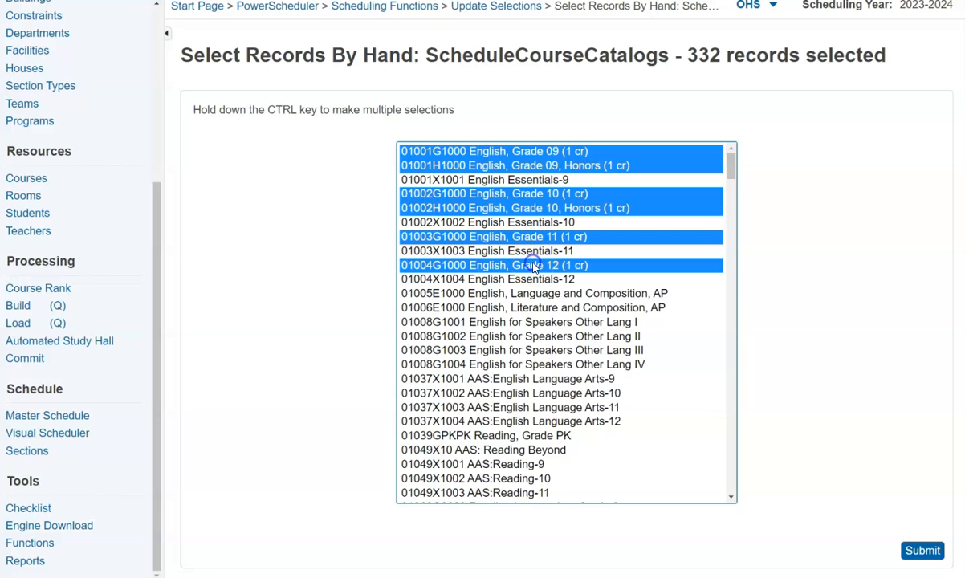
ctrl+click(527, 293)
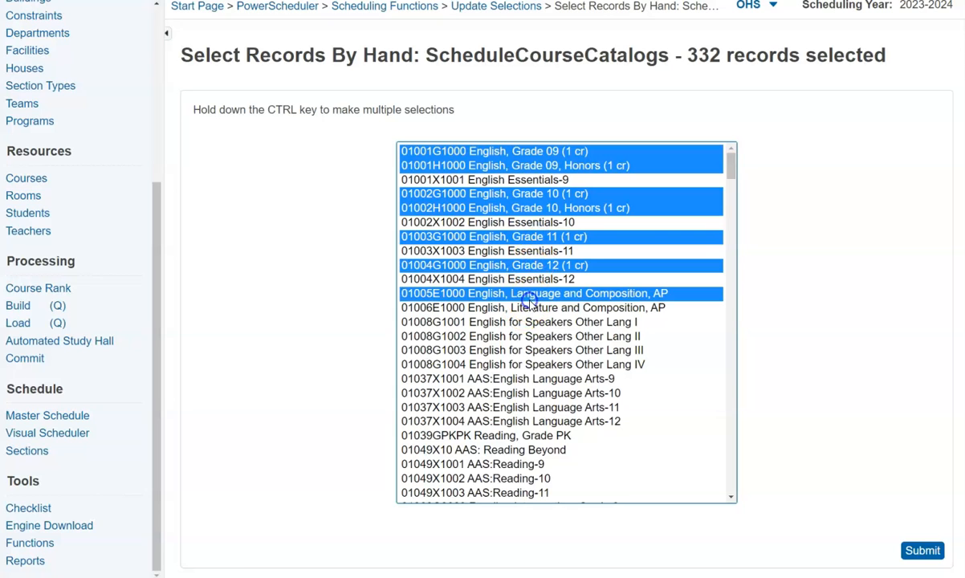
ctrl+click(530, 308)
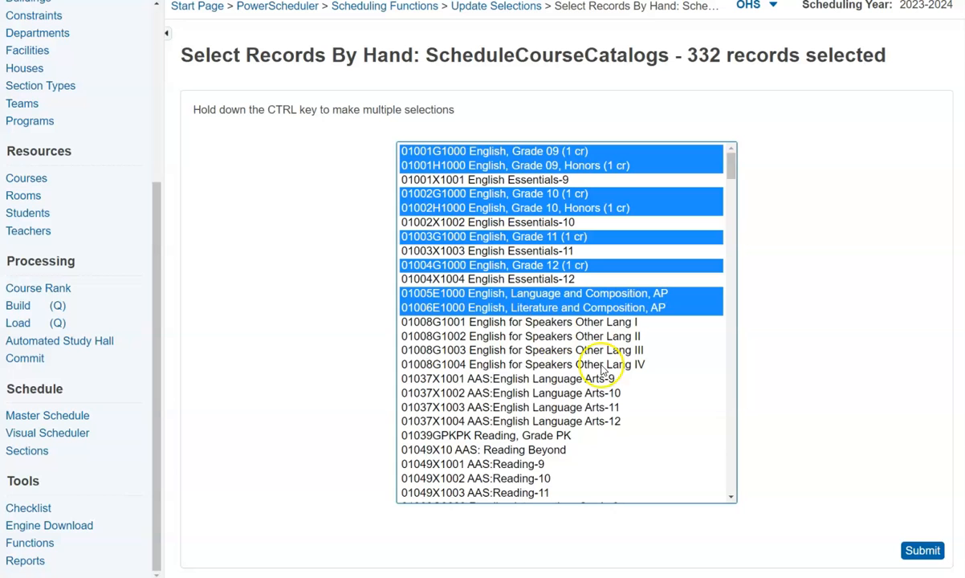
click(923, 551)
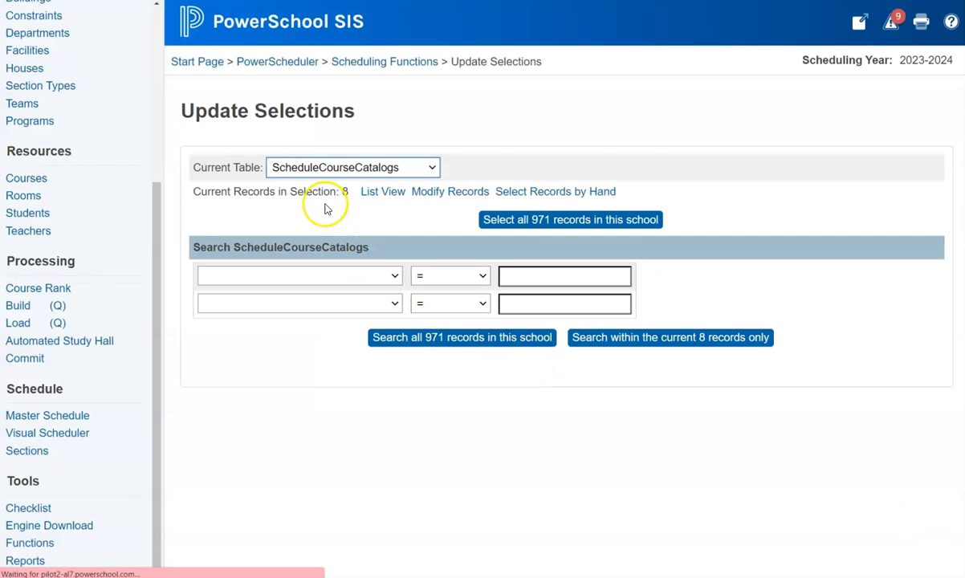
double_click(346, 191)
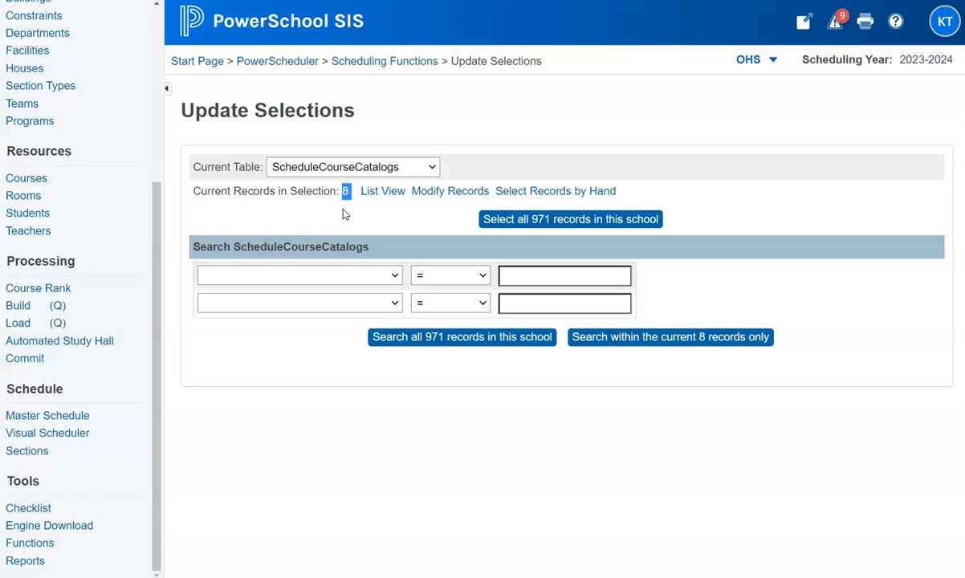
click(342, 214)
Step: Reselect all of the school's course catalog records and search them again for CourseCatalogID = 151
click(528, 222)
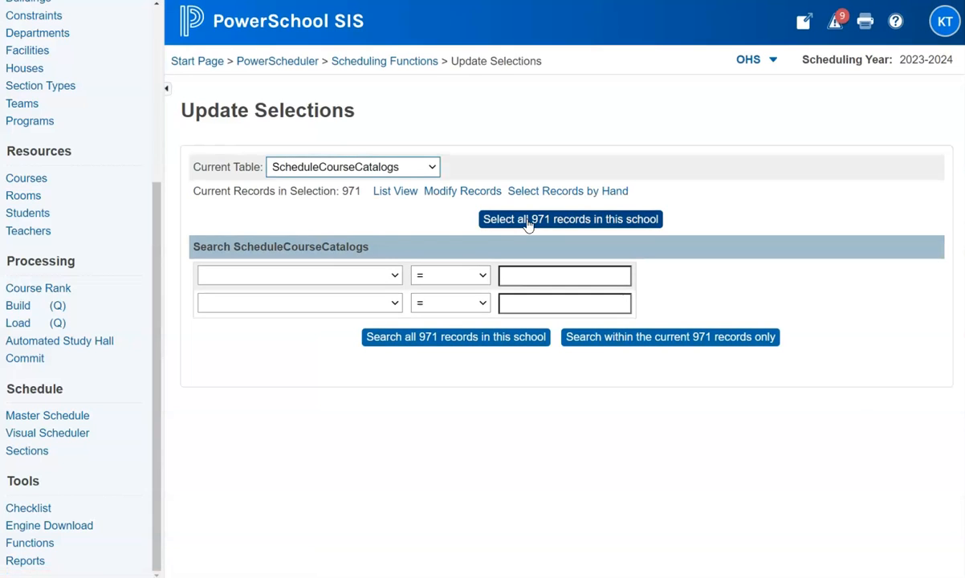
click(360, 275)
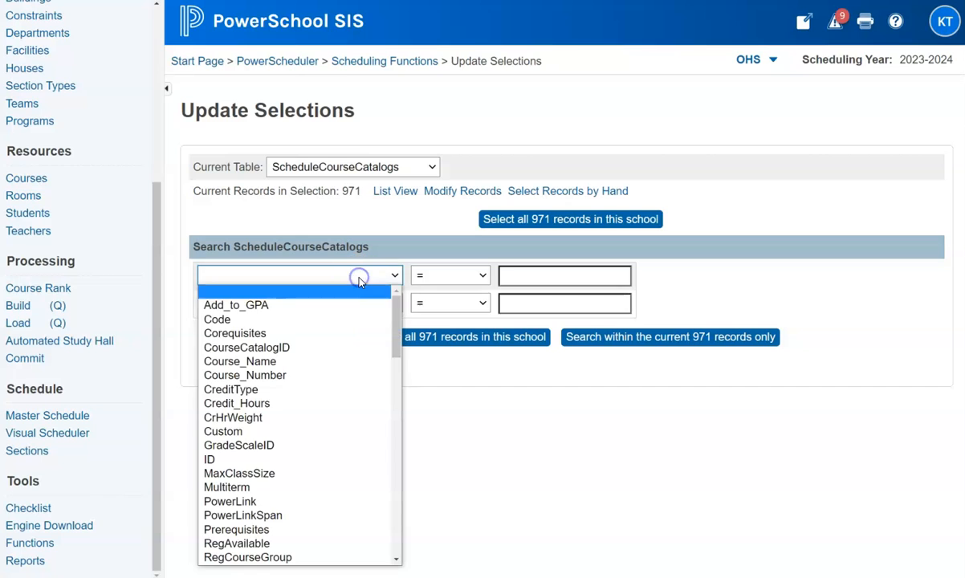
click(344, 347)
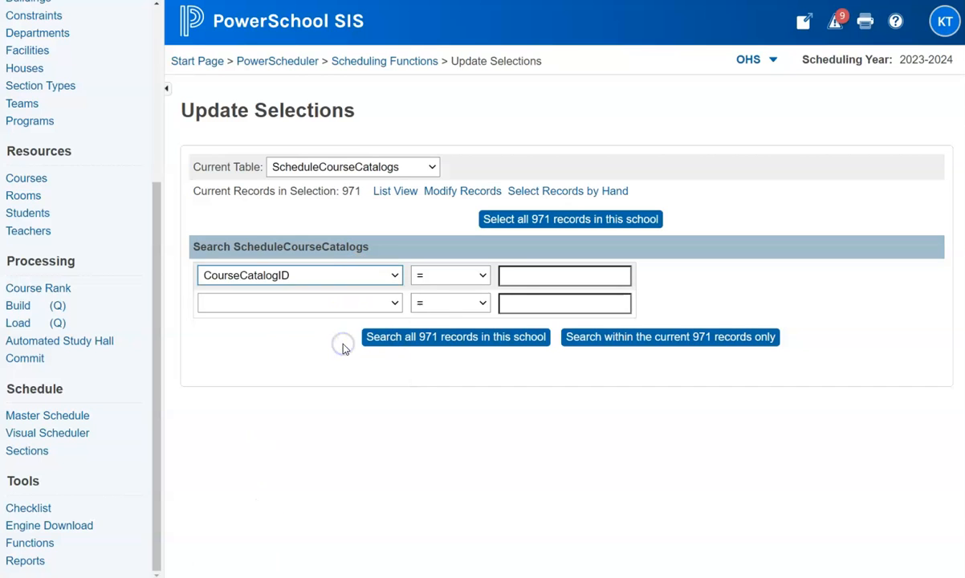
click(526, 273)
text(151)
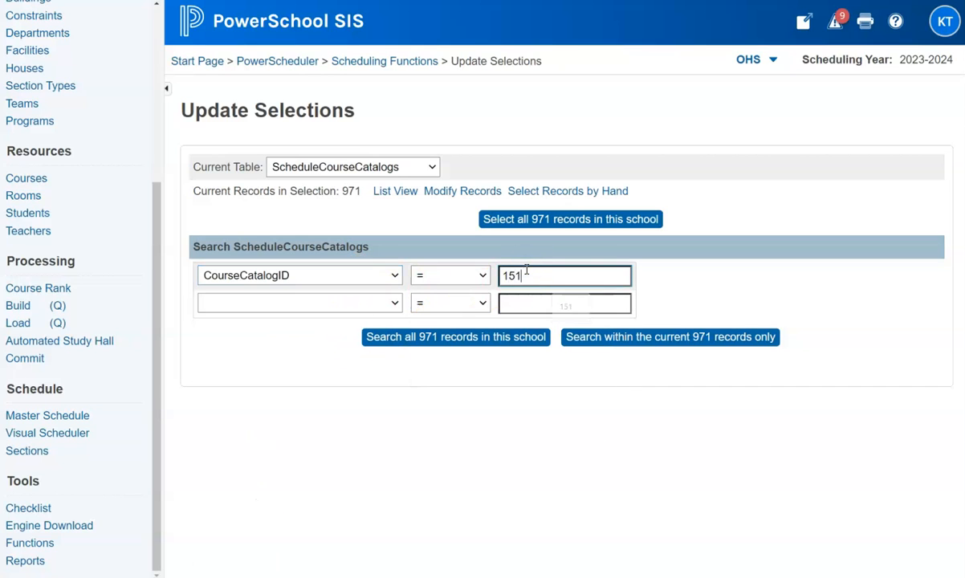
click(500, 336)
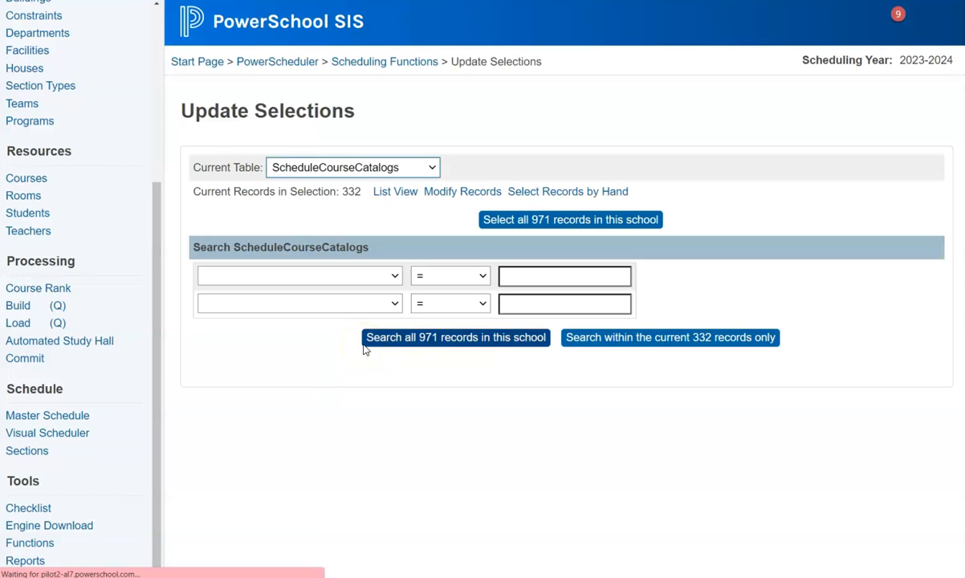
Step: Search within the current catalog records only for courses whose Course_Name contains English
click(347, 275)
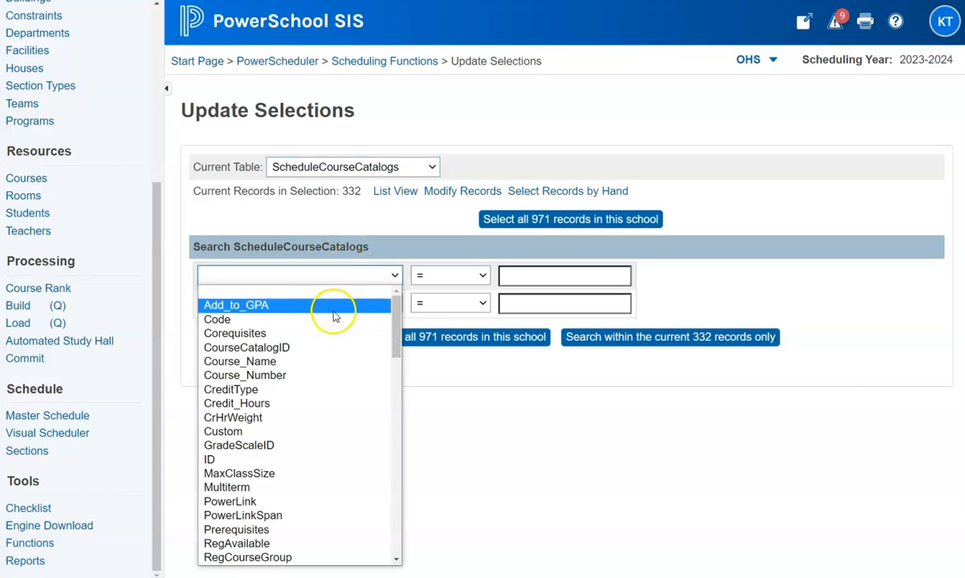
click(325, 361)
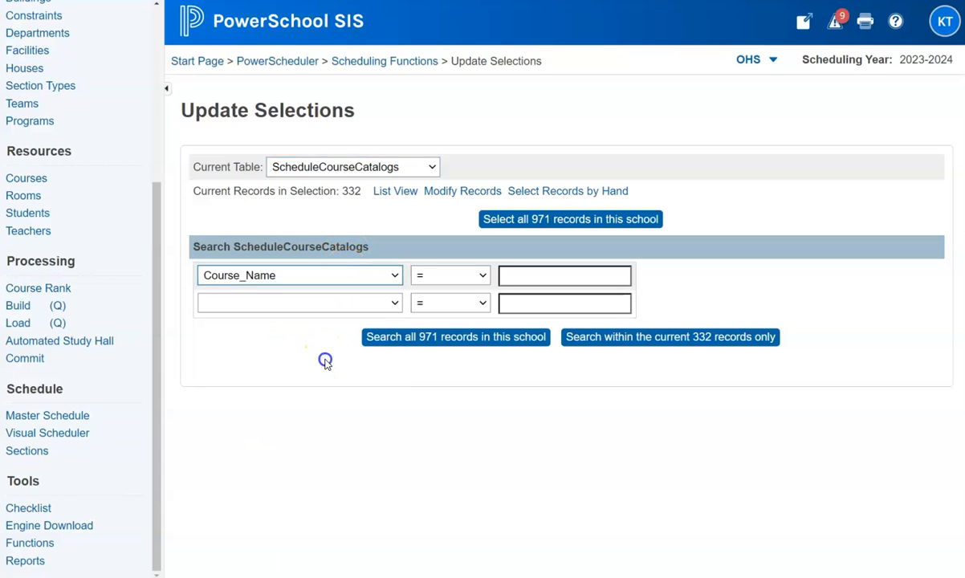
click(448, 275)
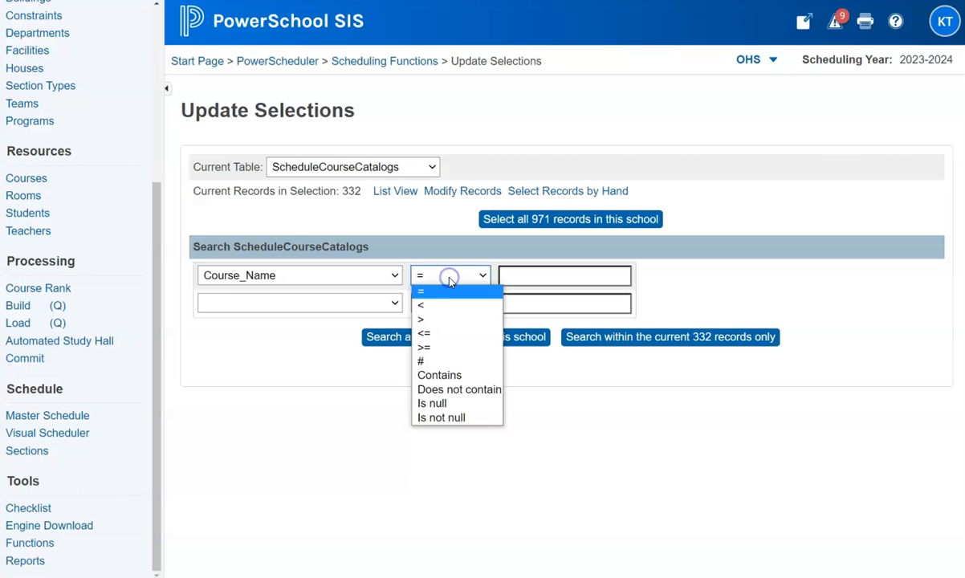
click(454, 374)
click(530, 276)
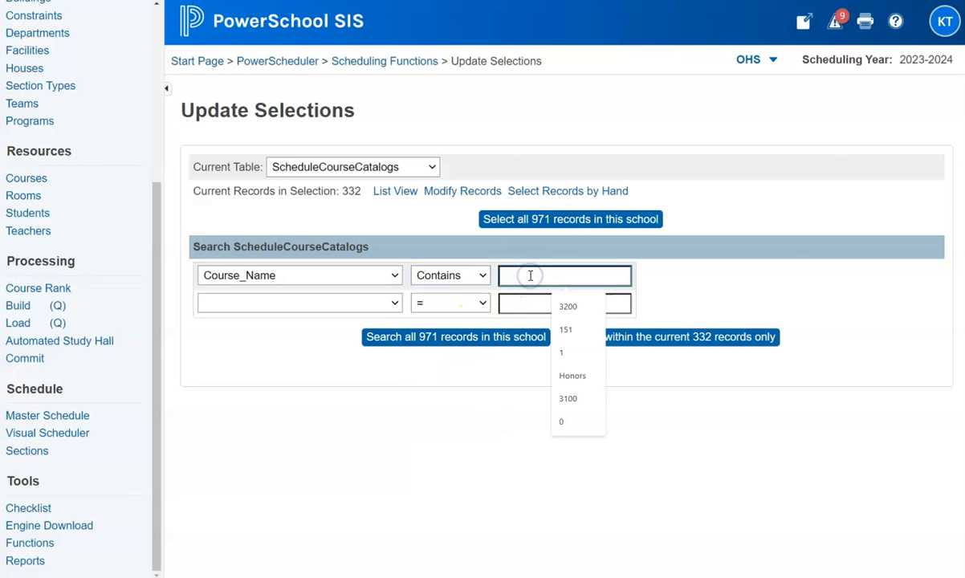
text(English)
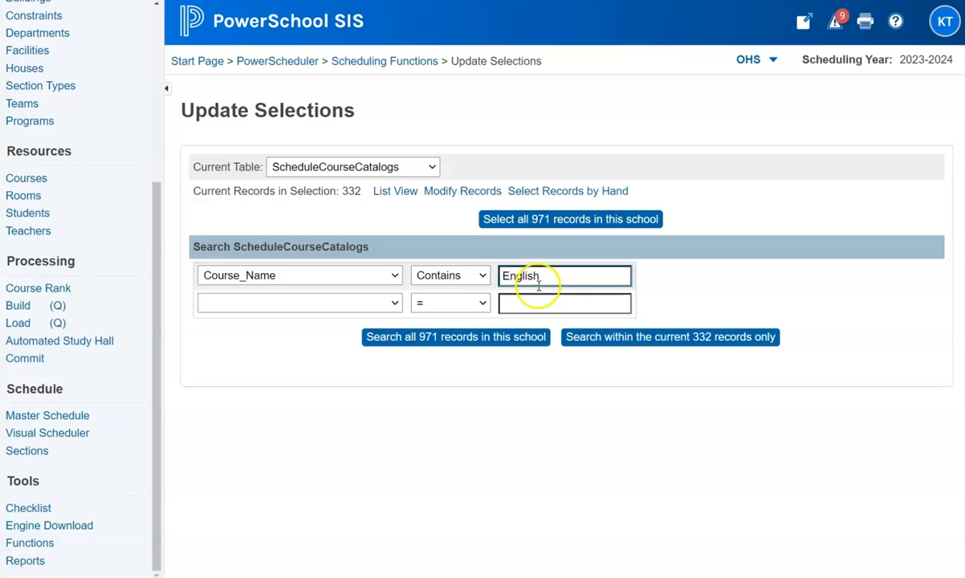
click(639, 338)
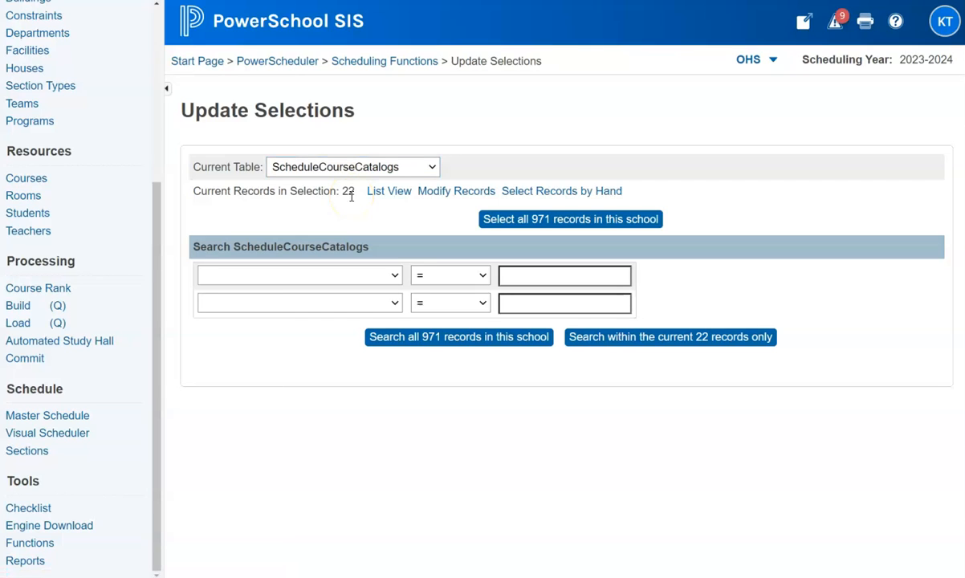
Step: Review the list of selected English course records and return to the Update Selections function
click(394, 195)
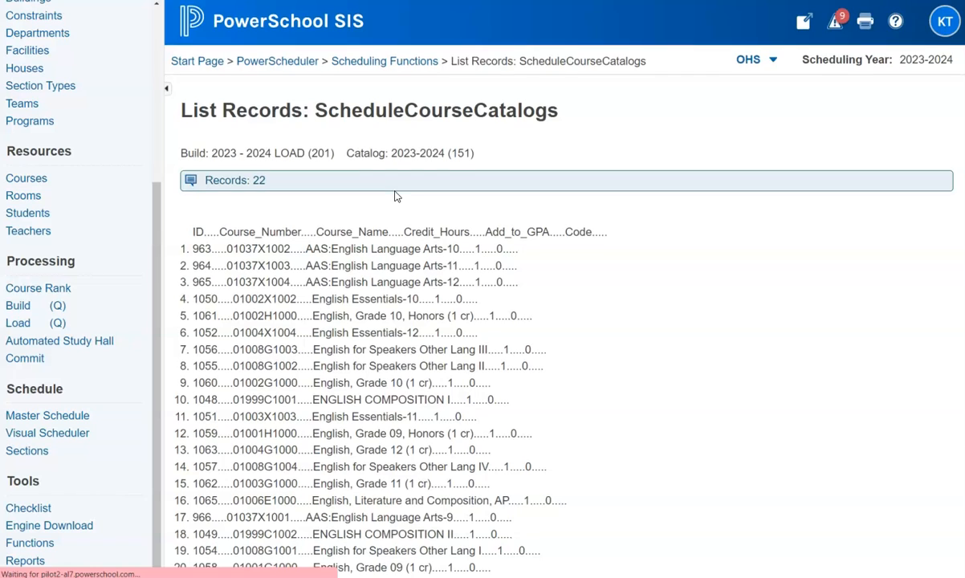
scroll(381, 308, down, 1)
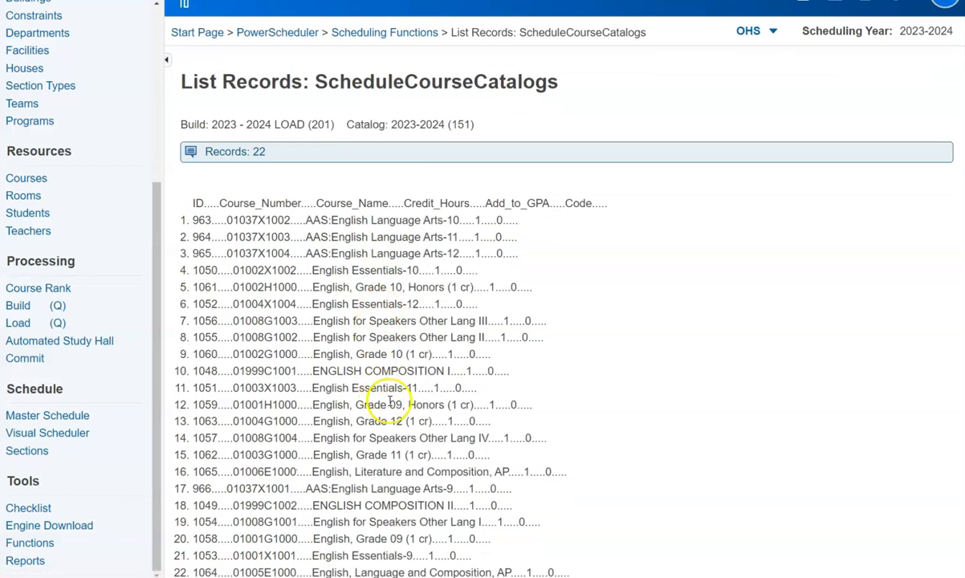
scroll(426, 371, up, 1)
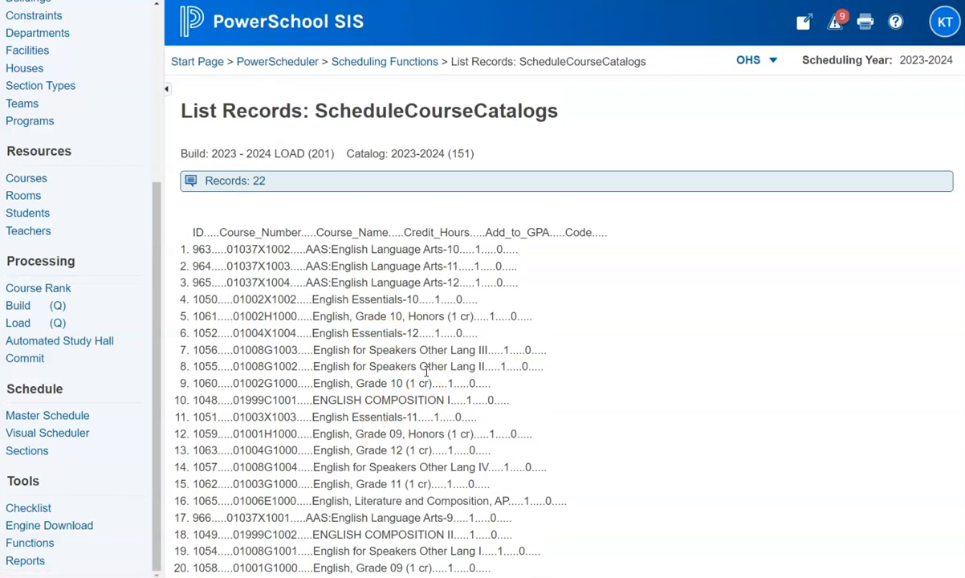
click(404, 63)
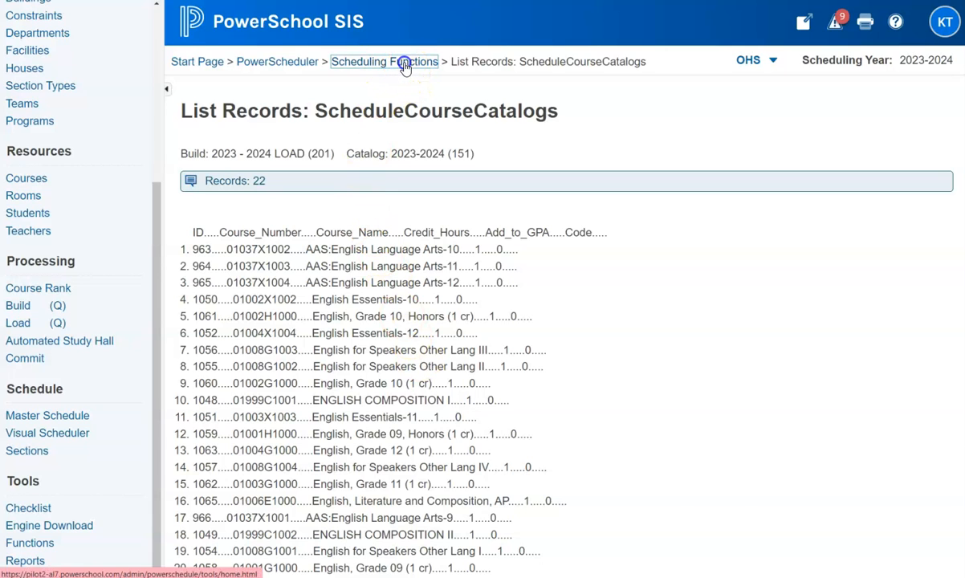
scroll(248, 345, down, 3)
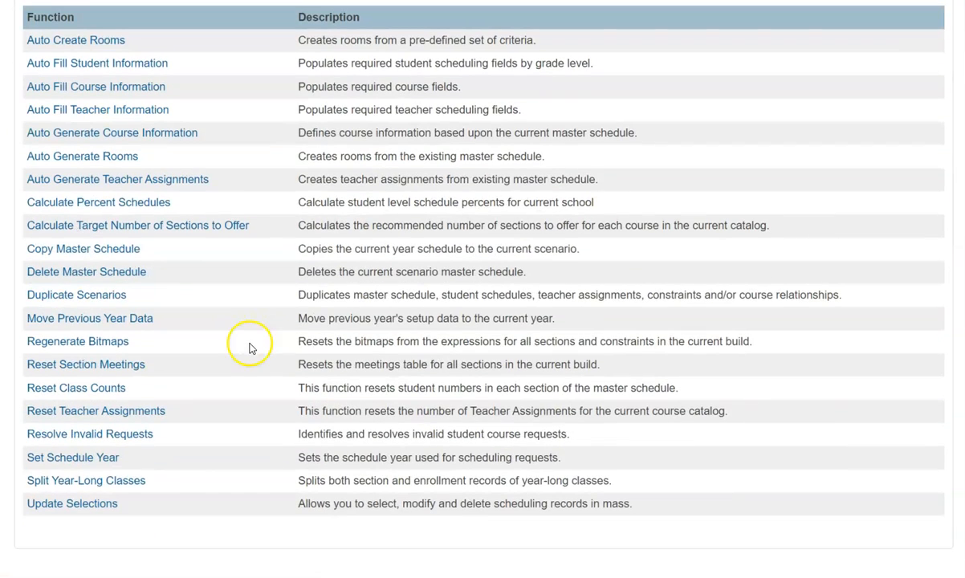
click(104, 504)
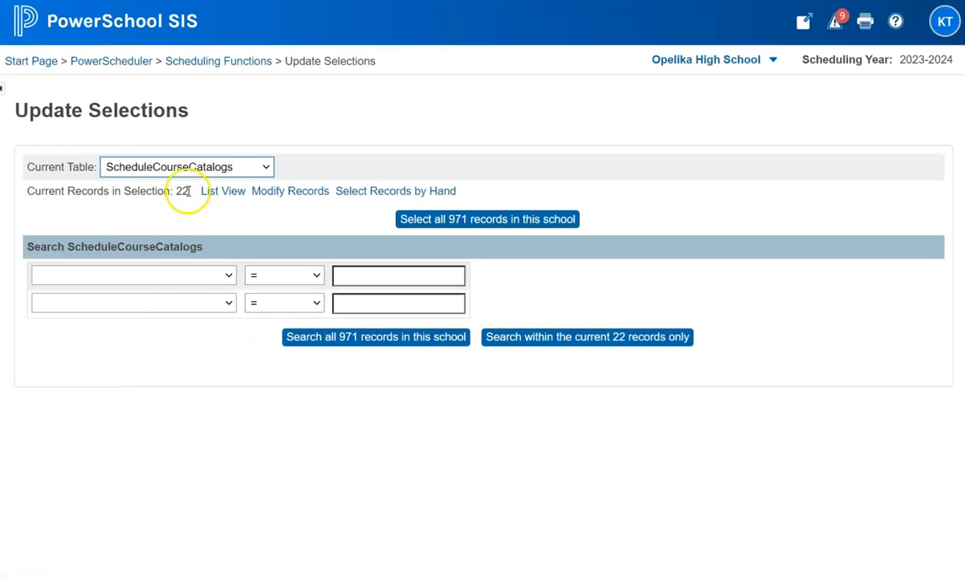
Step: Modify the selected English course records in mass, setting TermsOffered to S1,S2, and confirm the modification
click(297, 193)
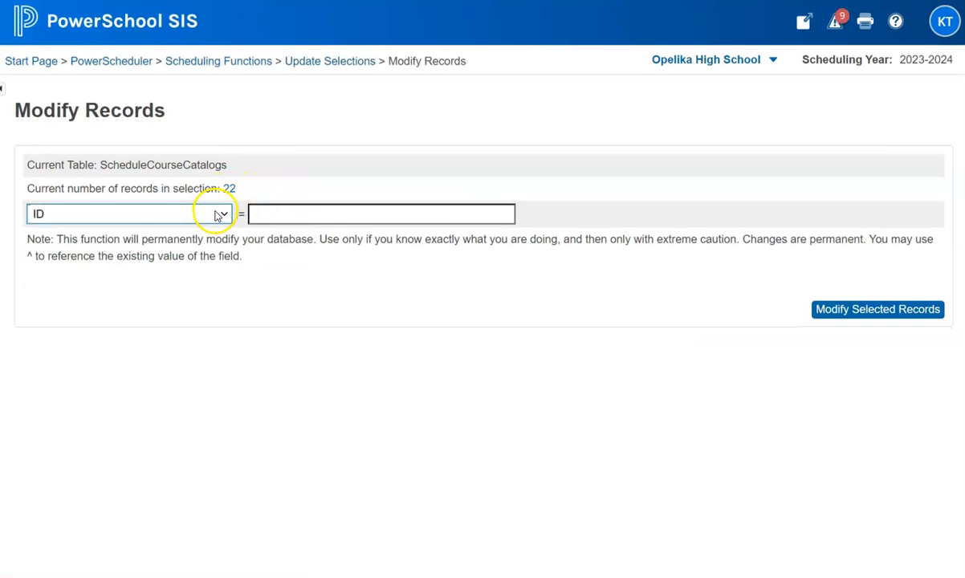
click(214, 213)
scroll(169, 362, down, 5)
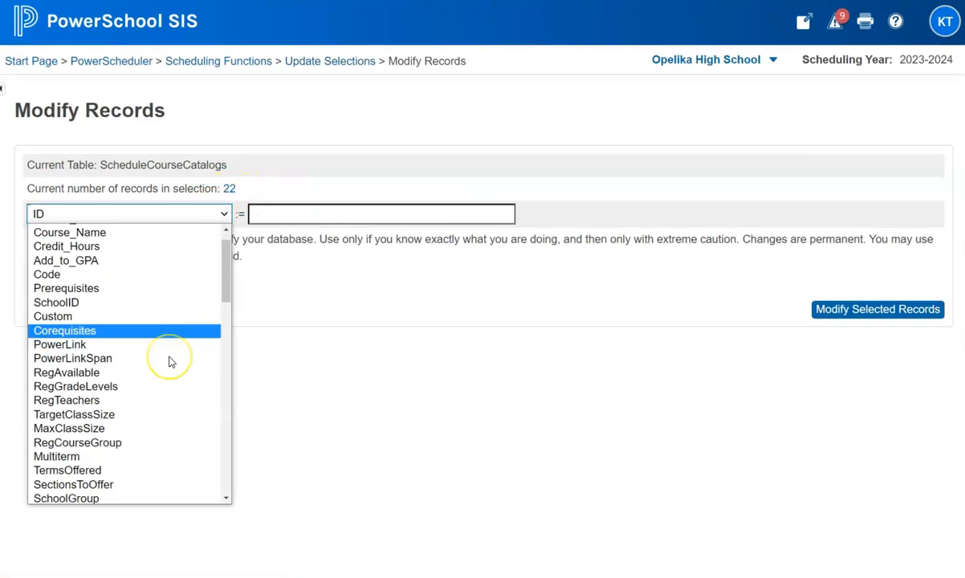
scroll(170, 362, down, 8)
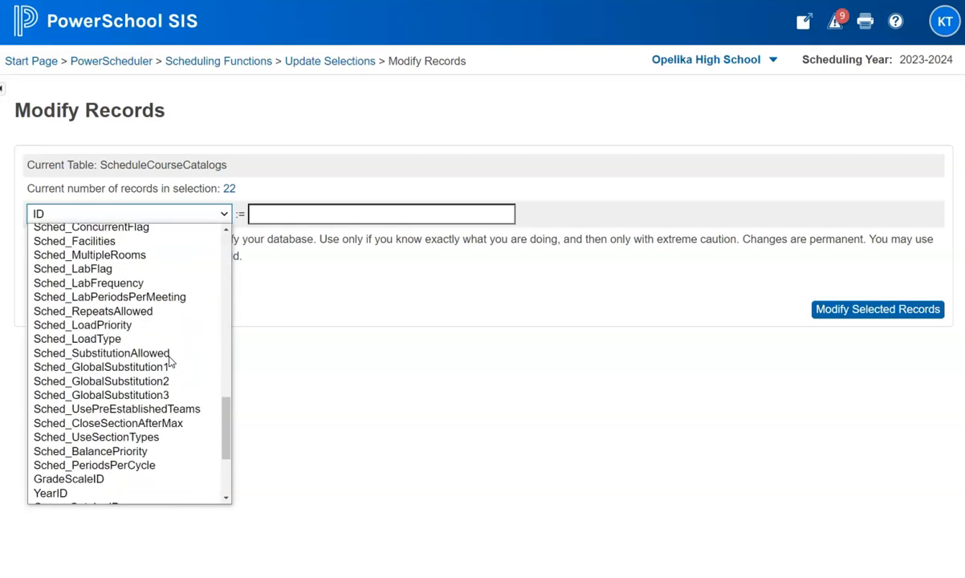
scroll(169, 362, down, 3)
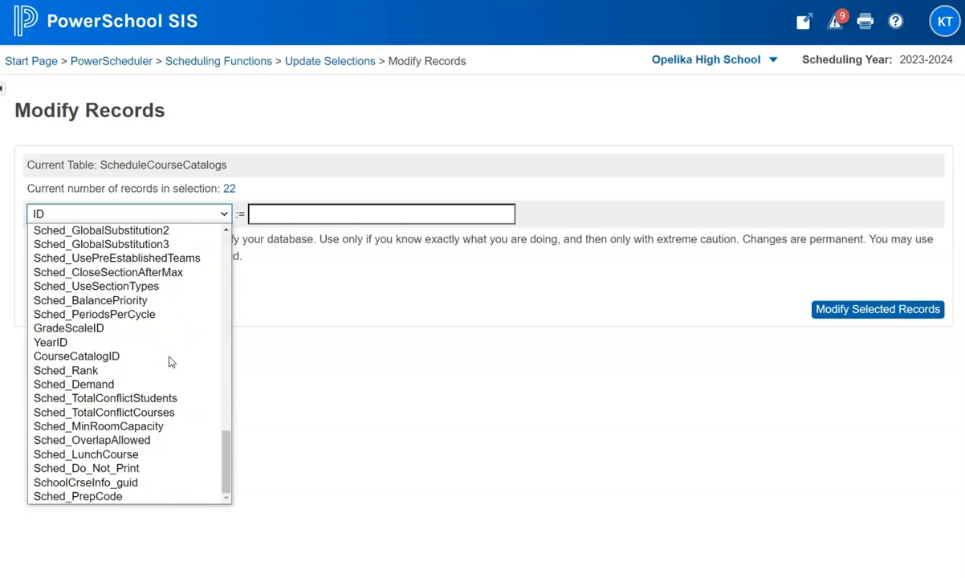
scroll(170, 362, up, 10)
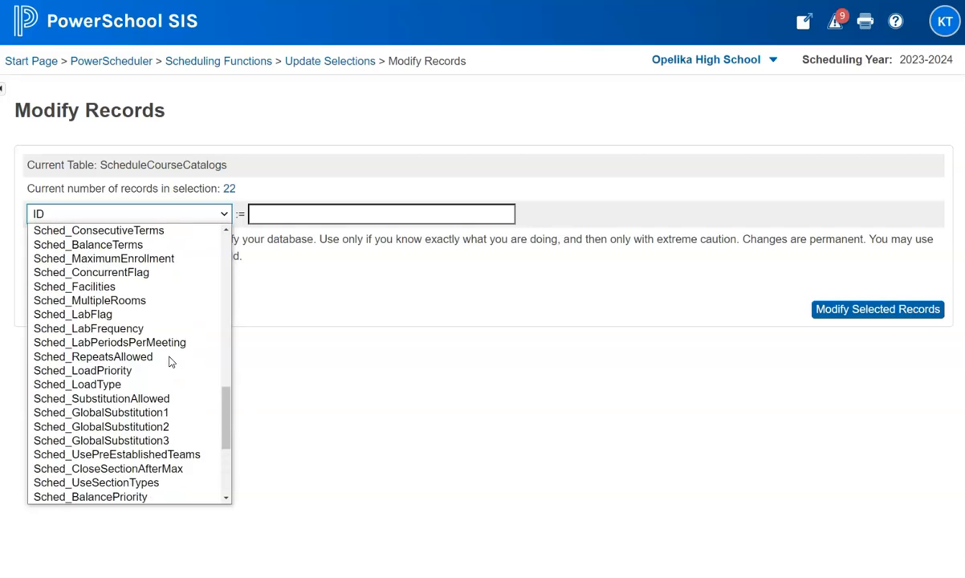
scroll(169, 362, up, 2)
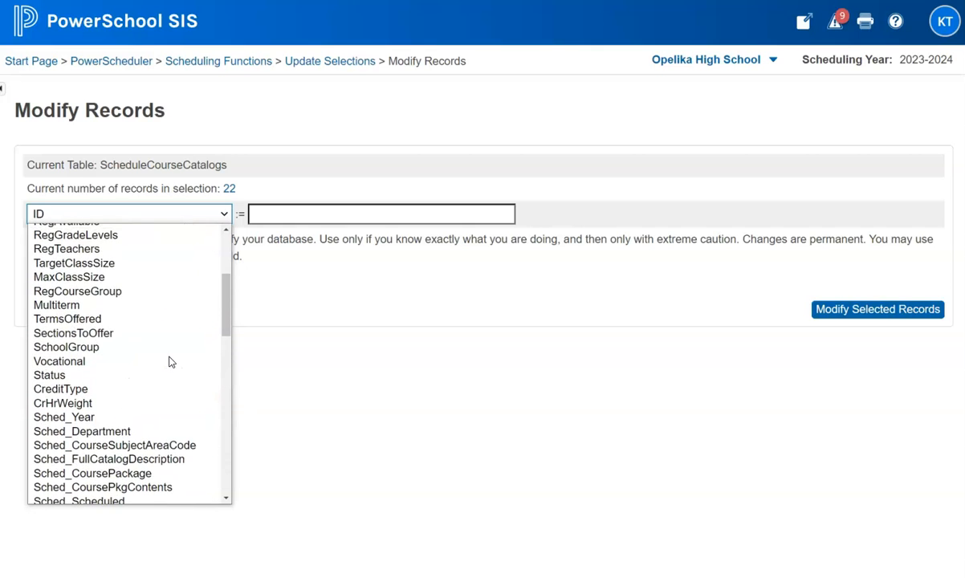
click(134, 320)
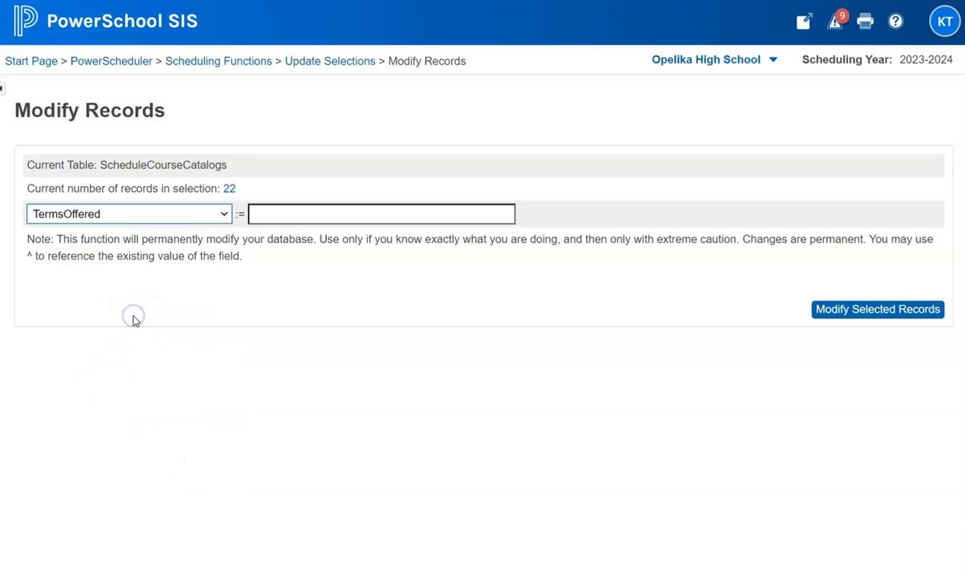
click(272, 211)
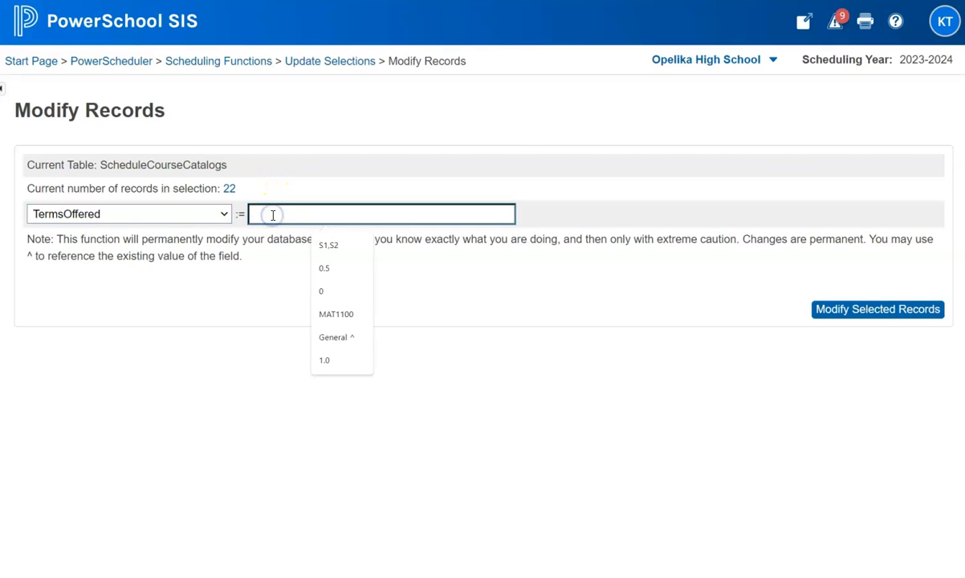
text(S)
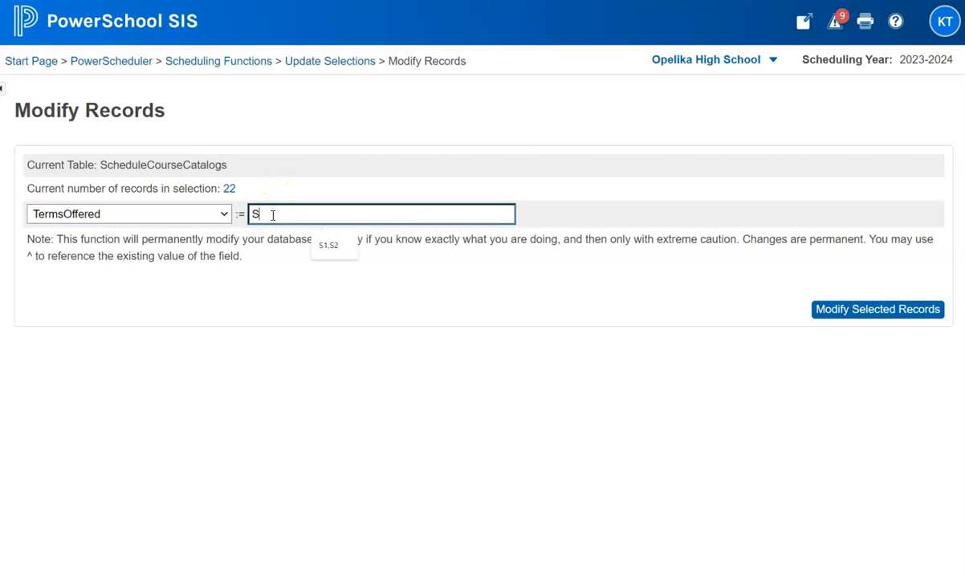
text(1,S2)
click(325, 244)
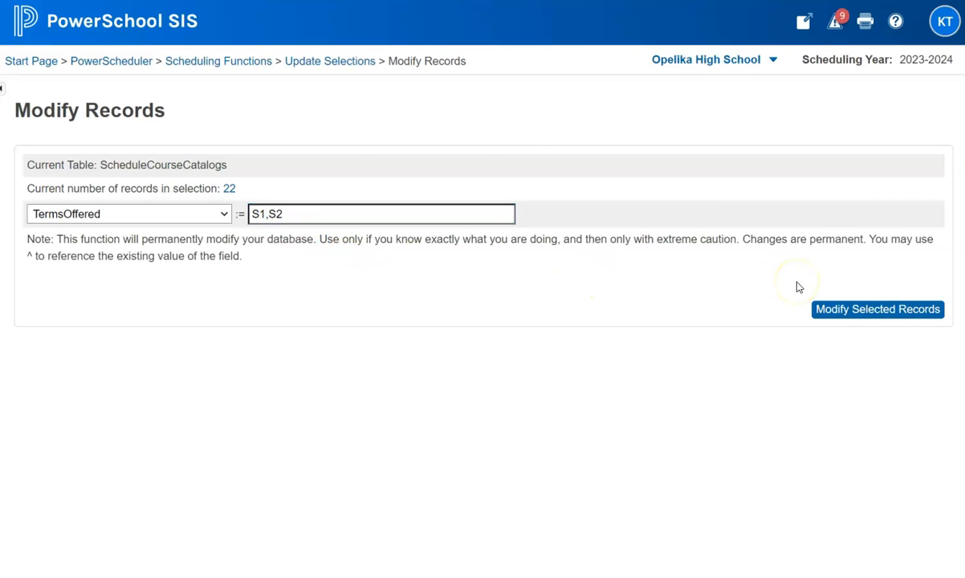
click(839, 312)
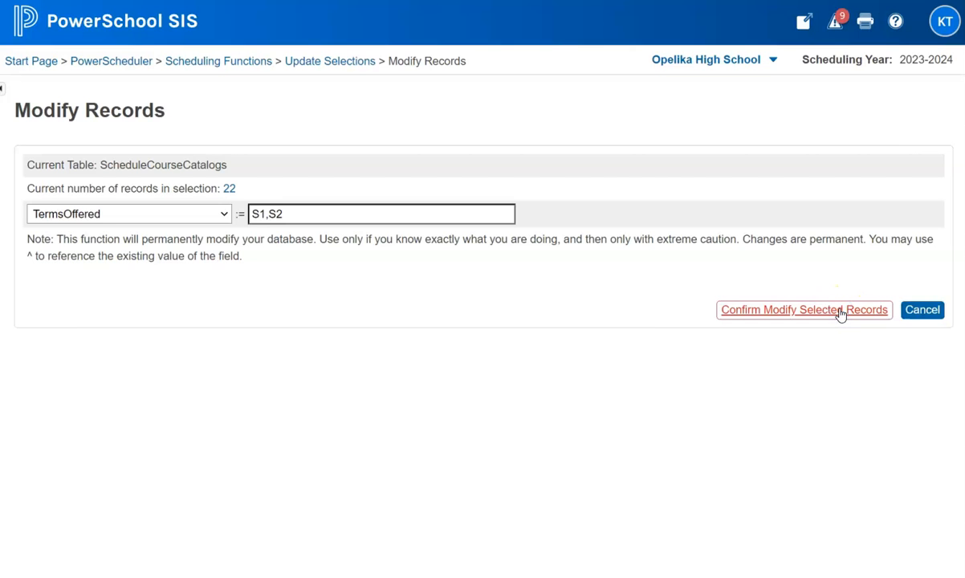
click(838, 311)
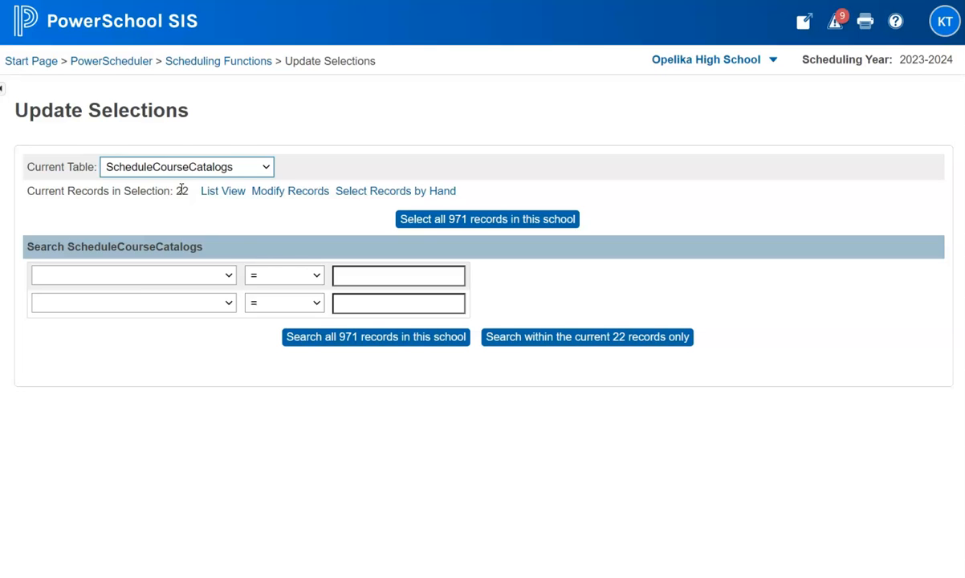
Step: Change the current table to ScheduleRooms and select all of the school's room records
click(212, 164)
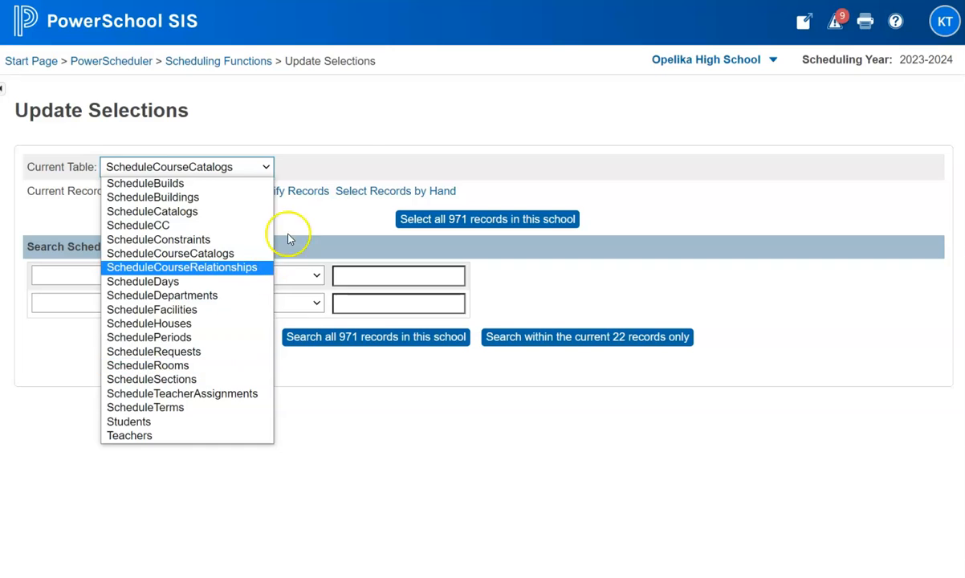
click(347, 143)
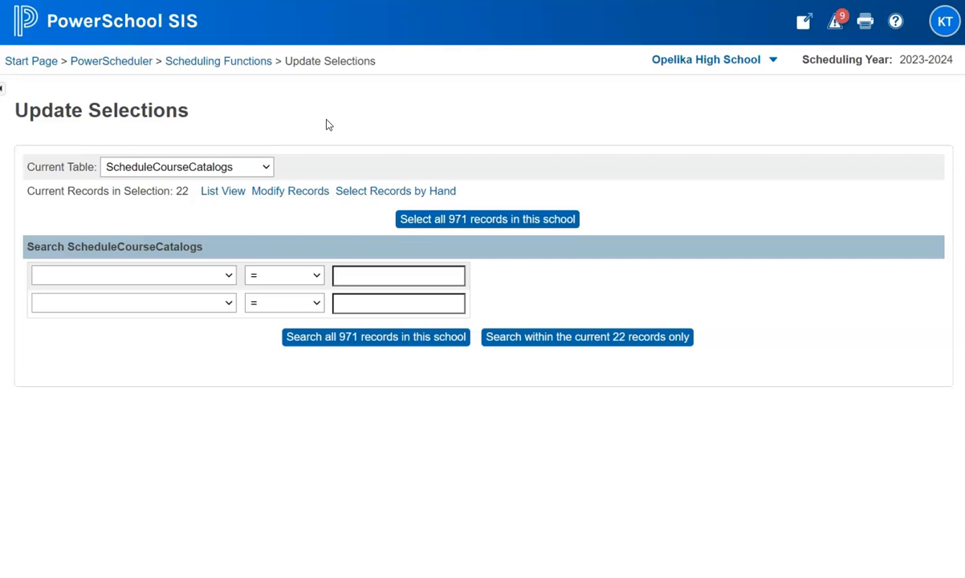
click(263, 169)
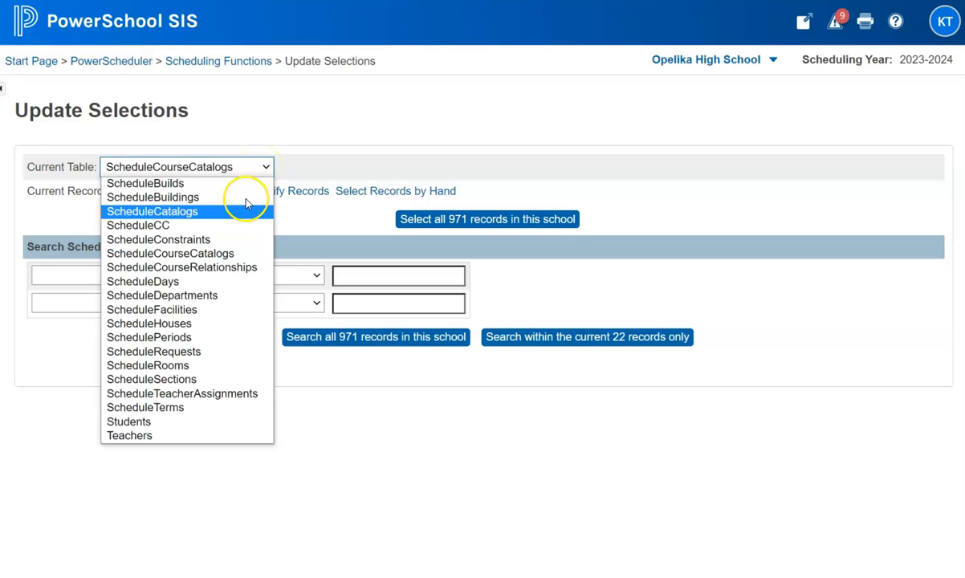
click(197, 366)
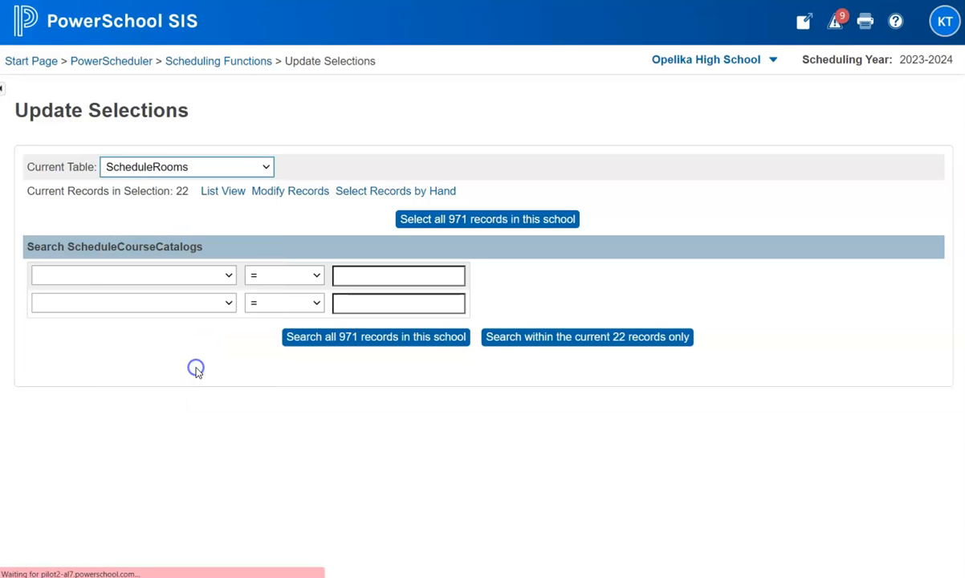
click(462, 229)
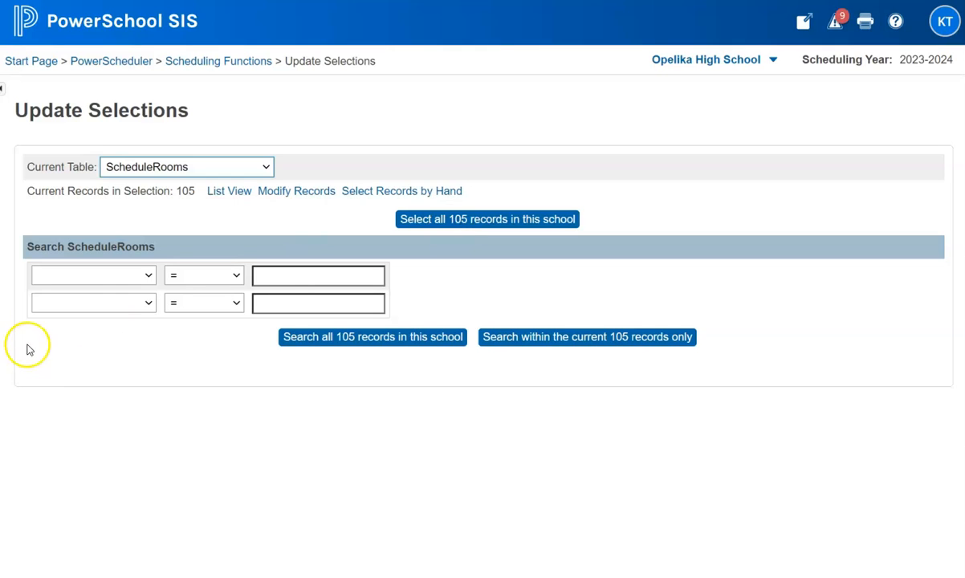
Step: Narrow the room selection by hand to rooms 103 through 110 and submit it
click(400, 195)
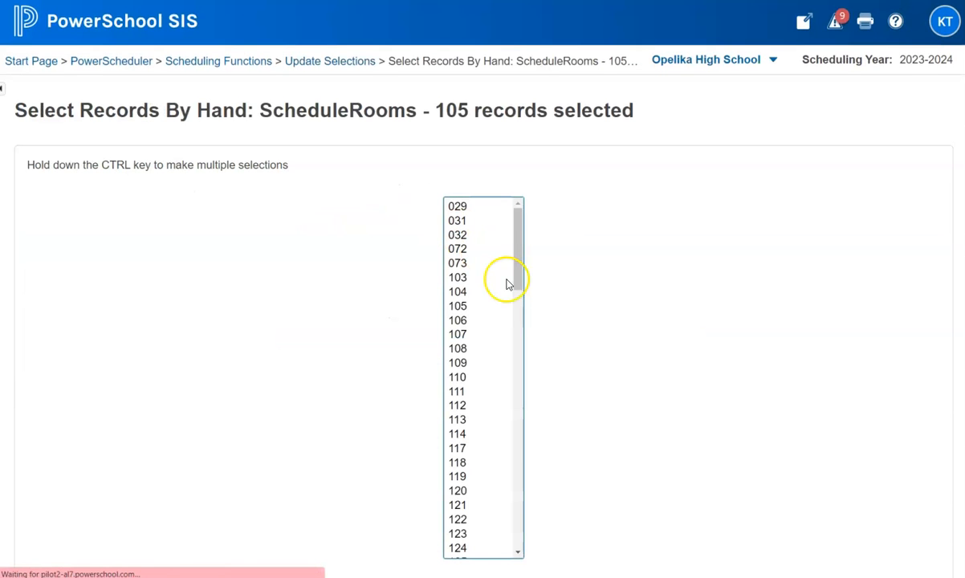
click(461, 278)
drag(460, 283, 451, 375)
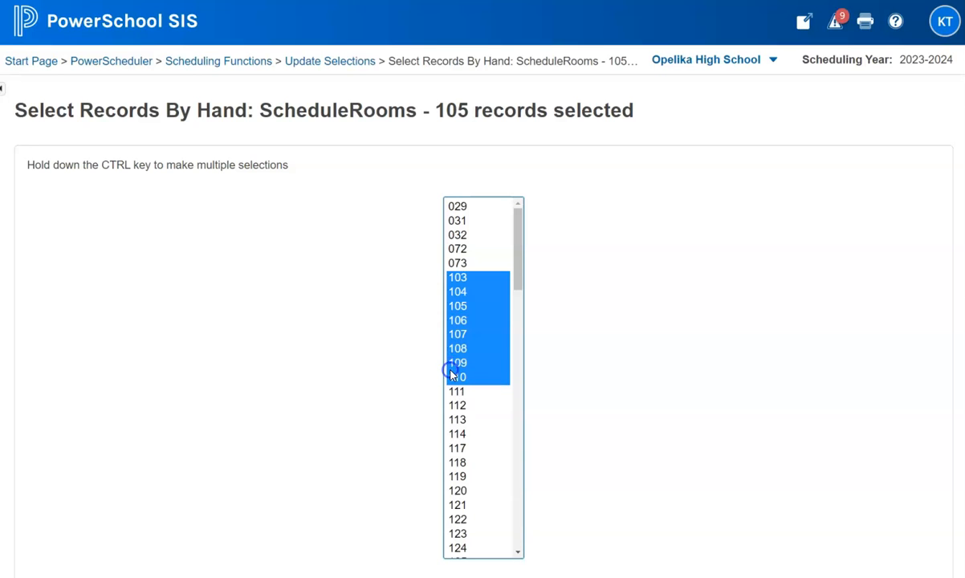
scroll(640, 343, down, 1)
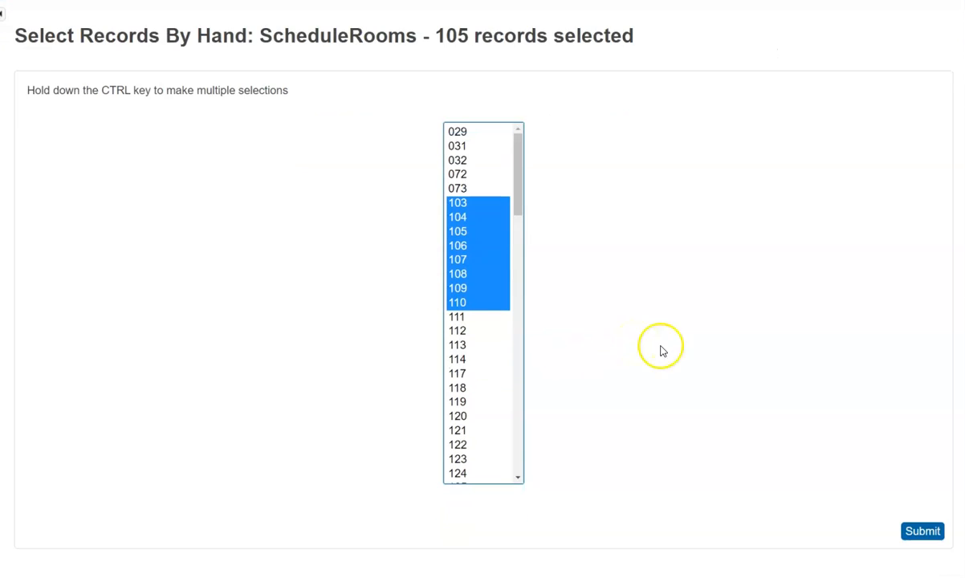
click(916, 533)
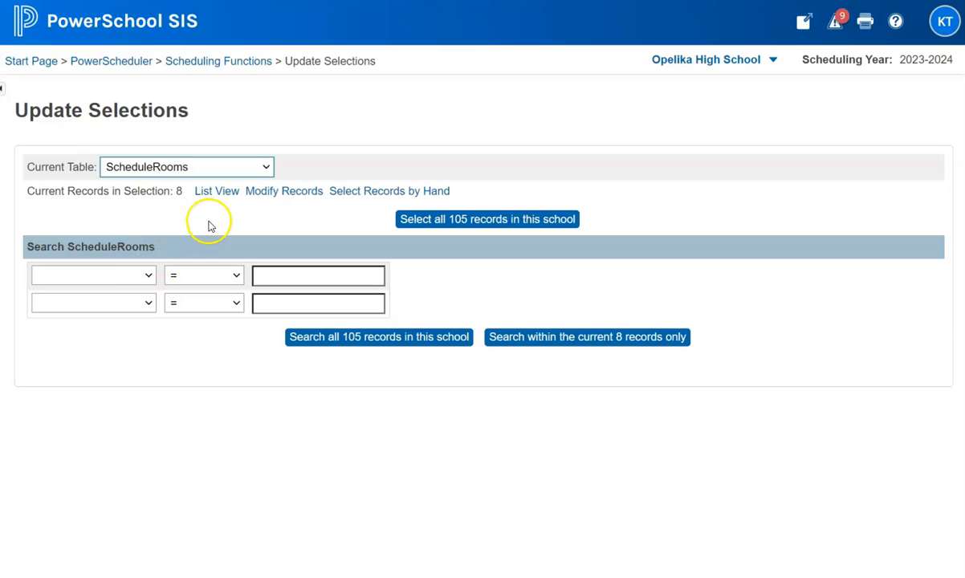
click(278, 193)
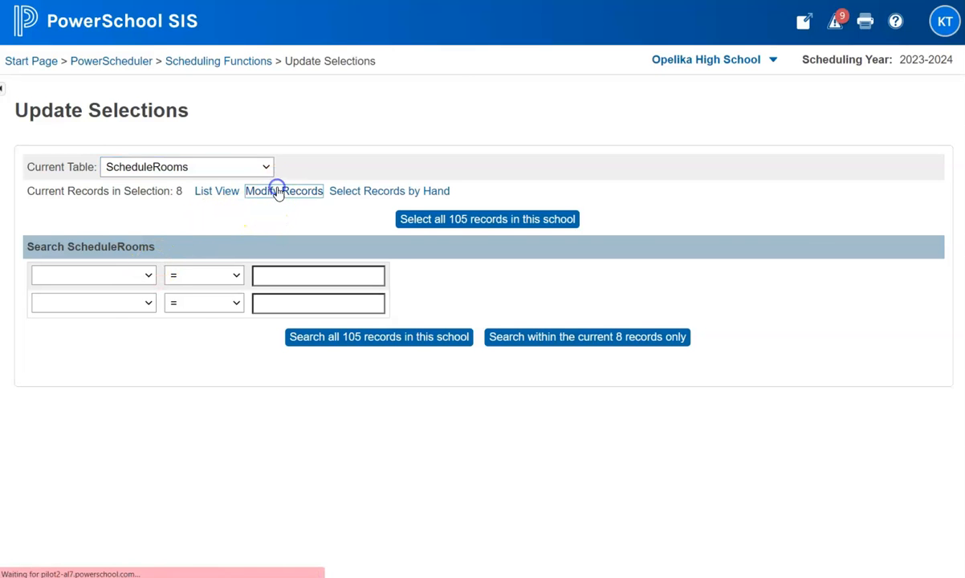
click(138, 215)
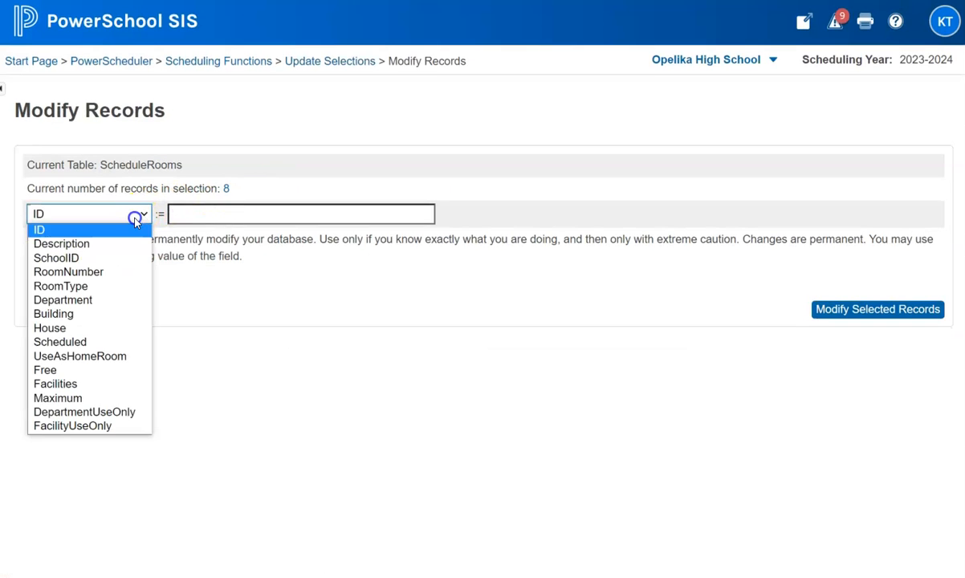
click(126, 300)
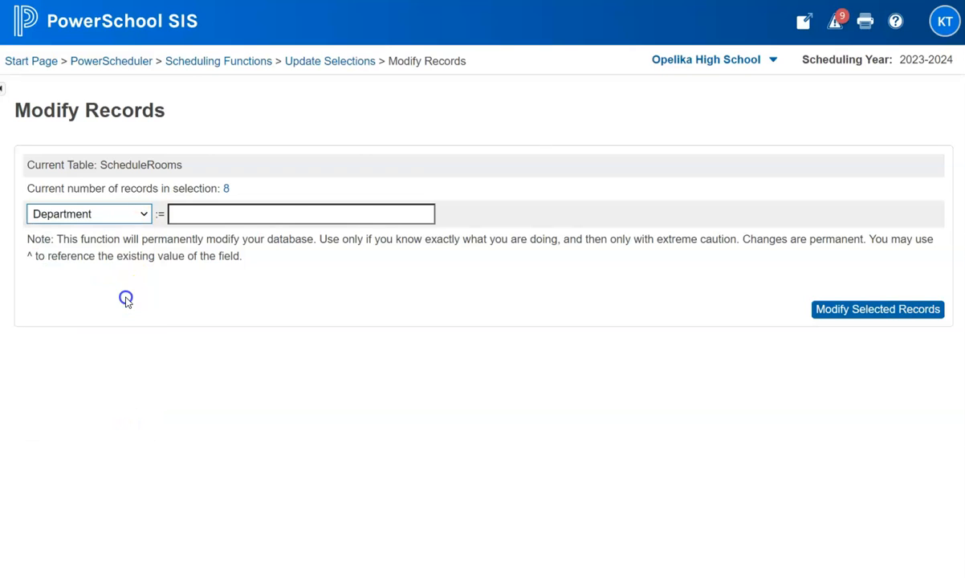
click(230, 213)
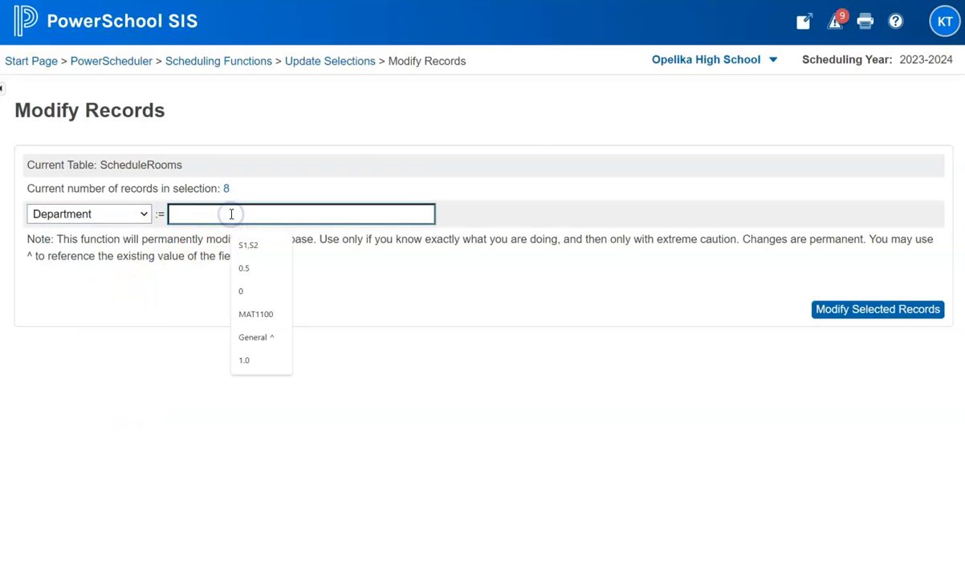
text(English)
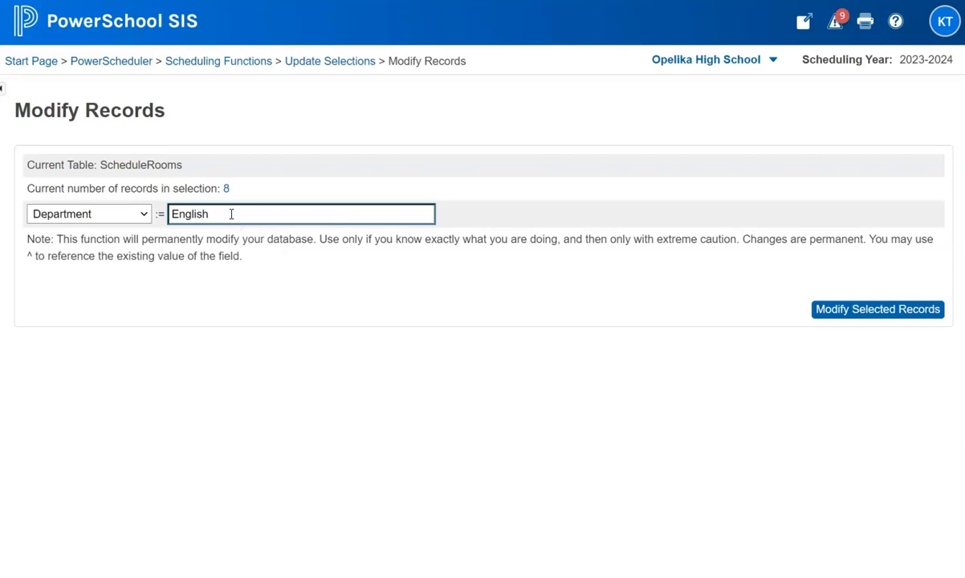
key(alt+Left)
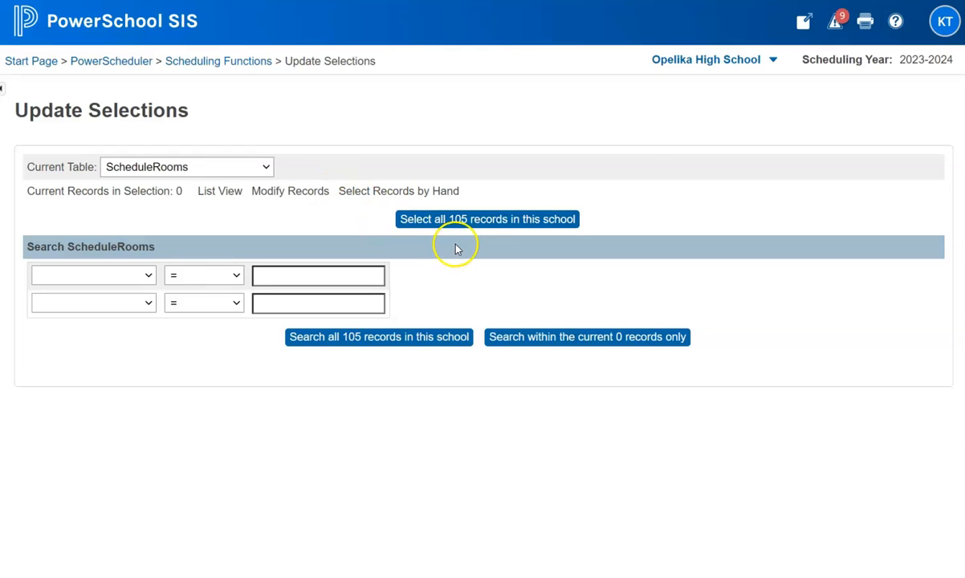
Step: Select all of the school's room records, narrow the selection by hand to rooms 029 through 103, and submit it
click(484, 227)
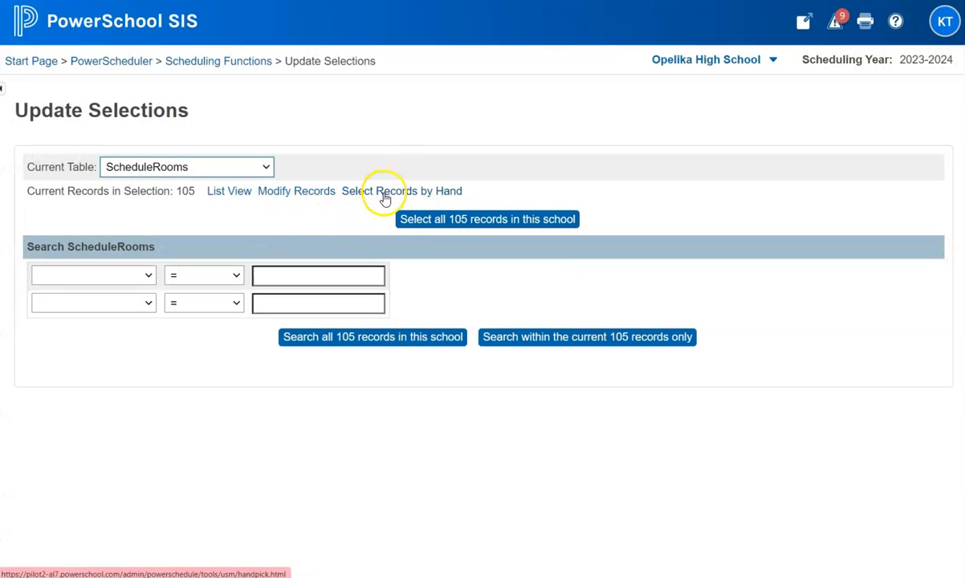
click(147, 274)
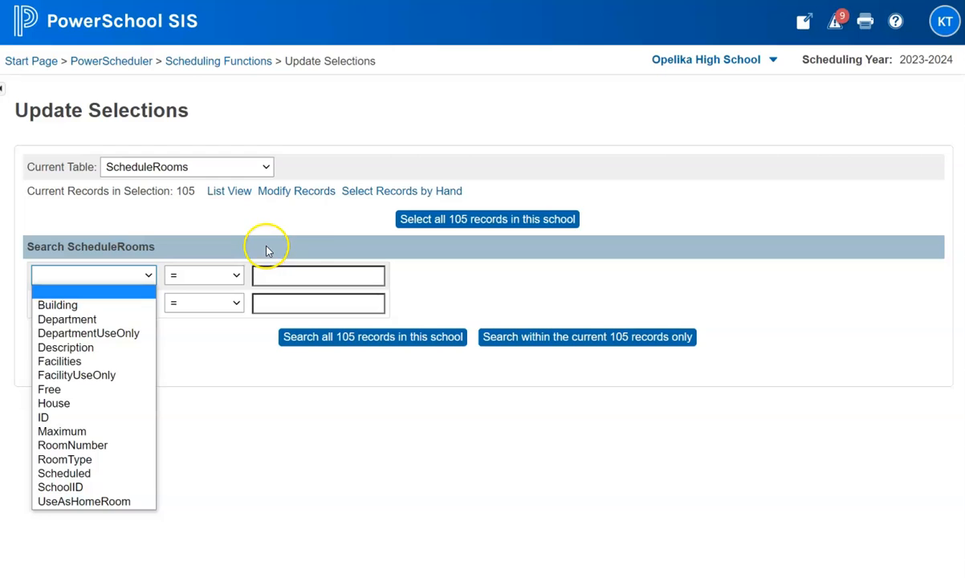
click(342, 241)
click(422, 192)
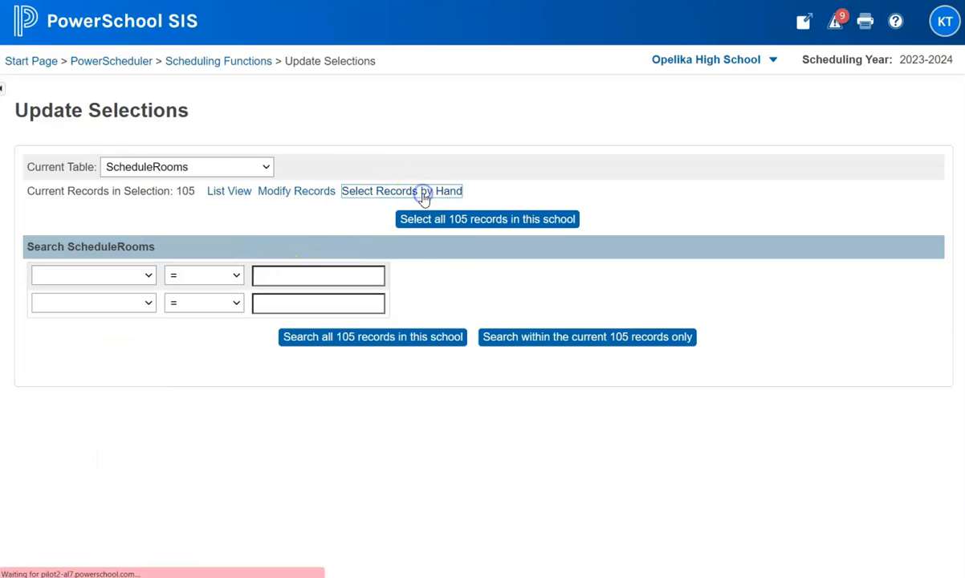
click(466, 209)
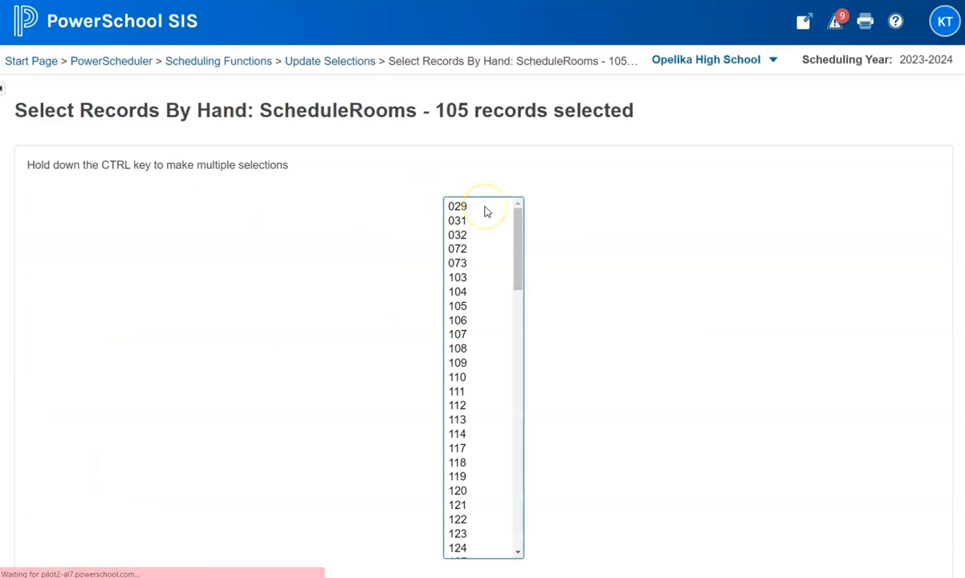
drag(485, 211, 465, 285)
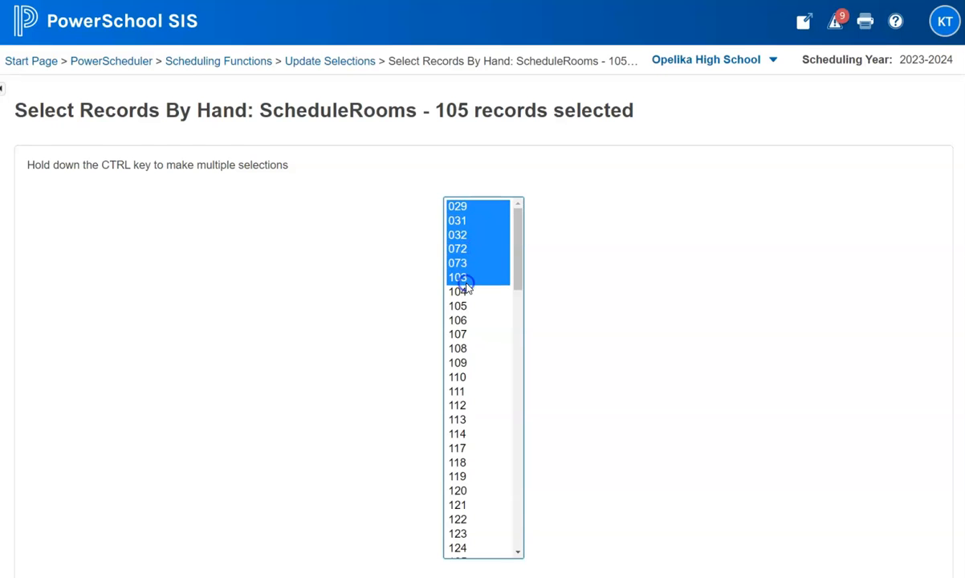
scroll(603, 306, down, 1)
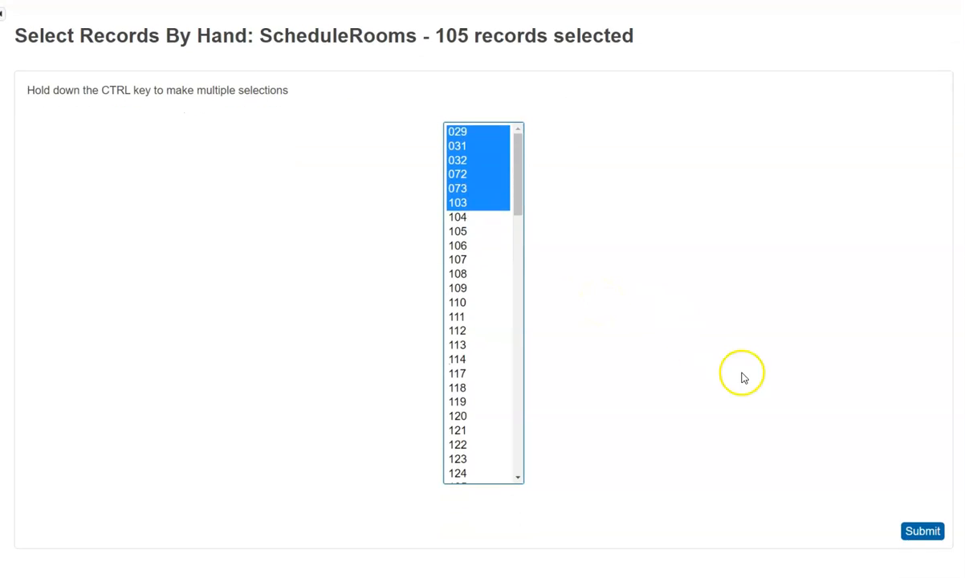
click(920, 533)
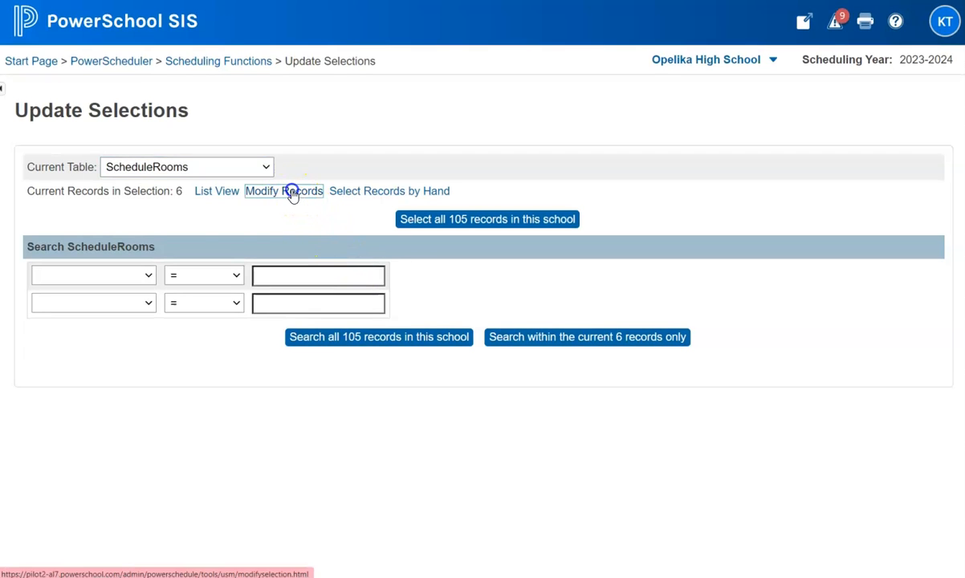
Step: Modify the selected room records in mass, setting Maximum to 35, and confirm the modification
click(293, 193)
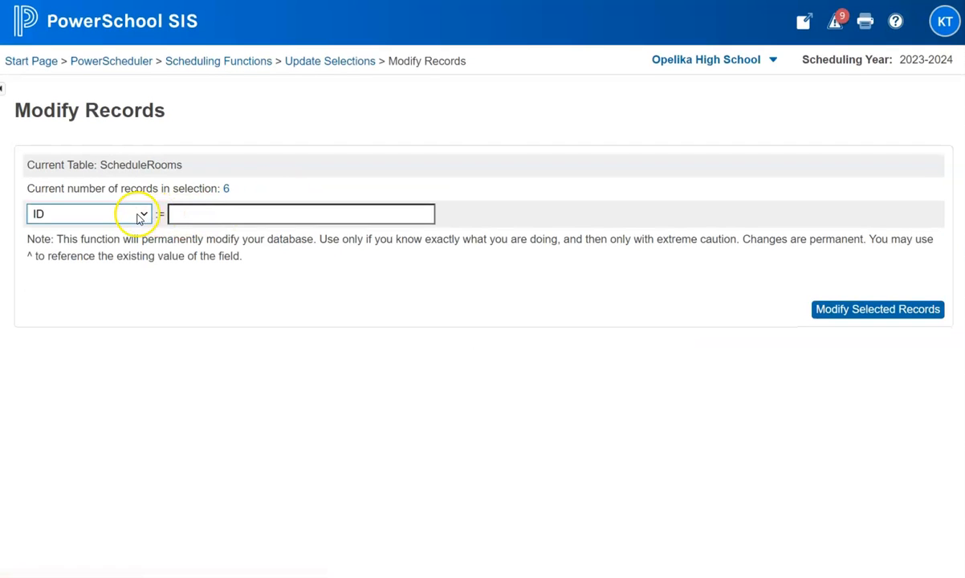
click(140, 214)
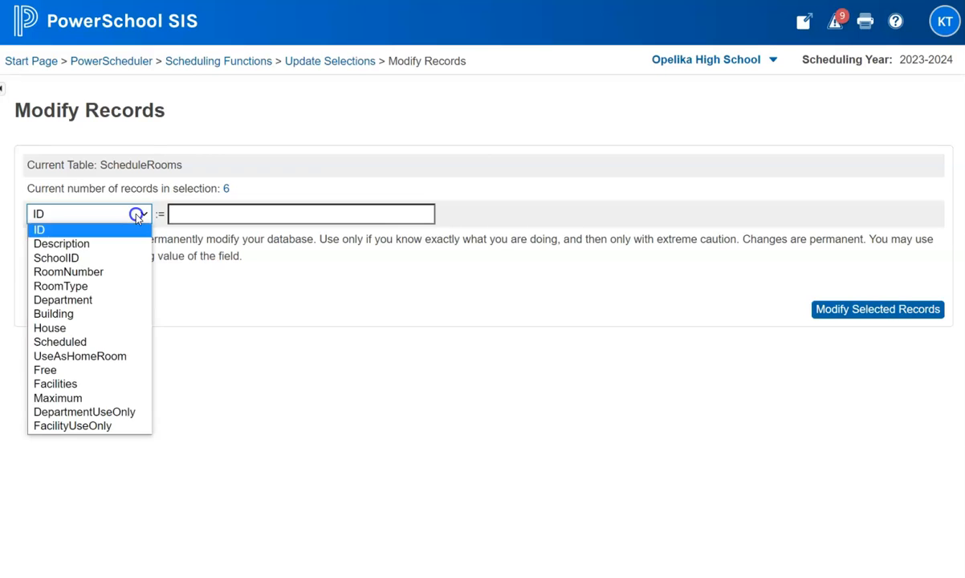
click(106, 399)
click(214, 218)
text(35)
click(850, 312)
click(851, 313)
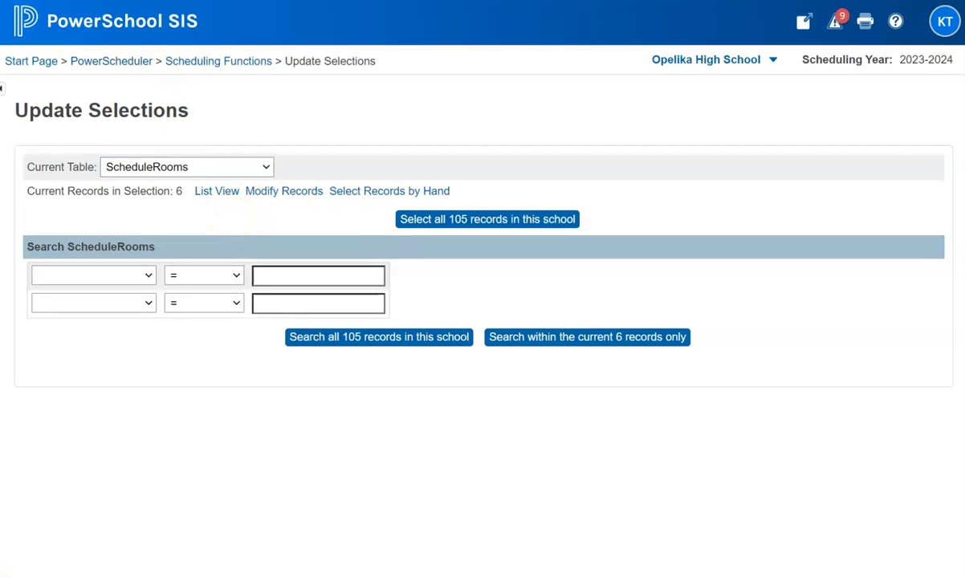
Step: Change the current table to Students and select all of the school's student records
click(201, 170)
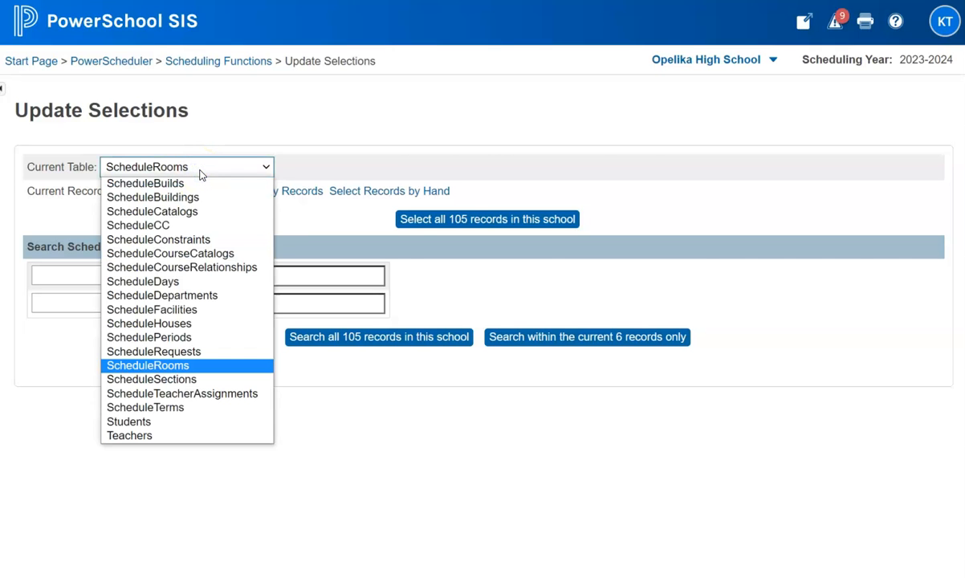
click(194, 422)
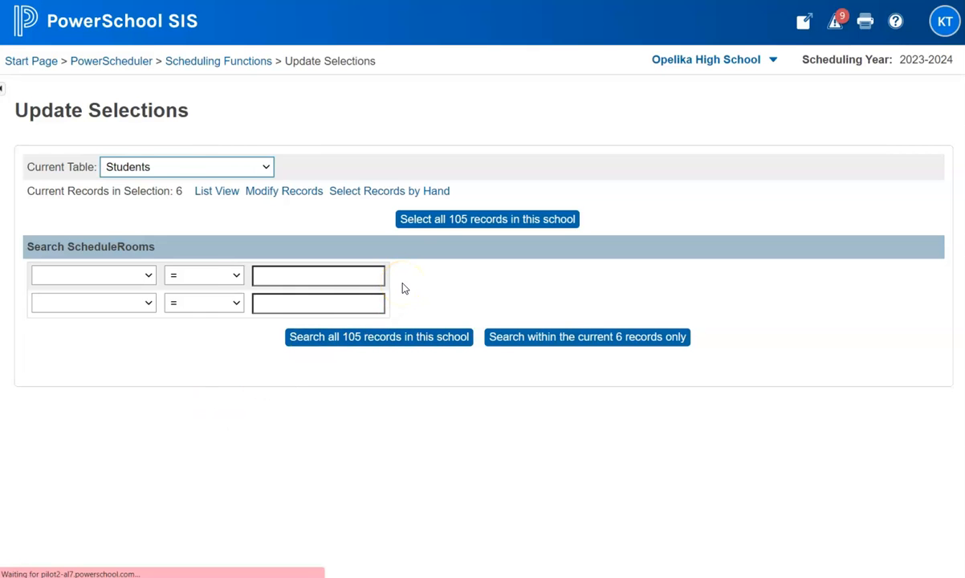
click(510, 224)
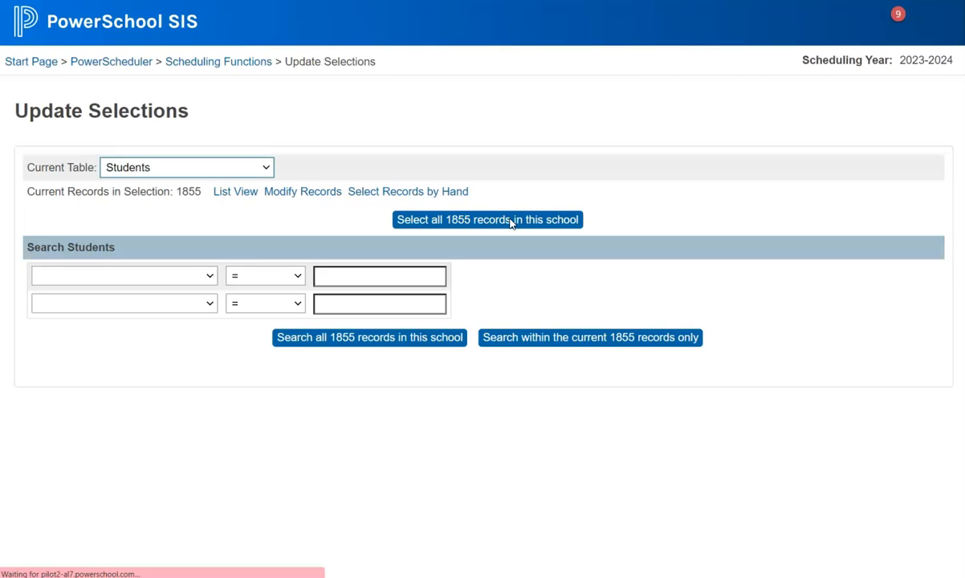
Step: Review the fields available for searching the Students table
click(177, 279)
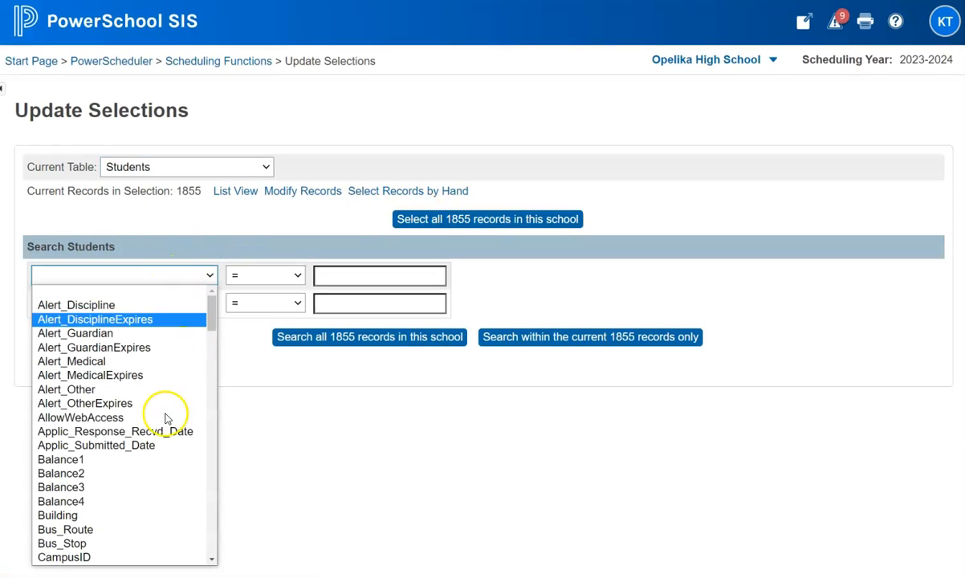
scroll(165, 421, down, 10)
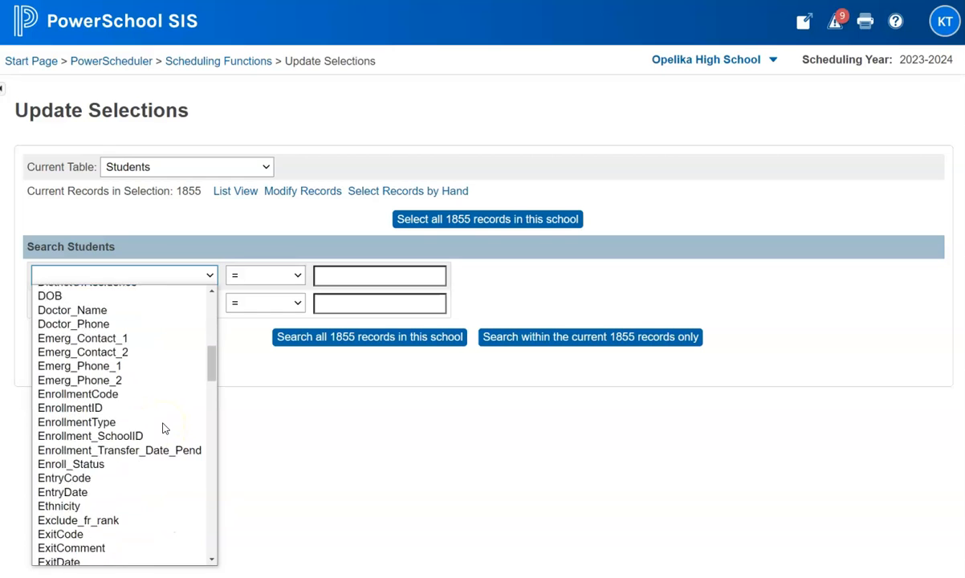
scroll(164, 428, down, 2)
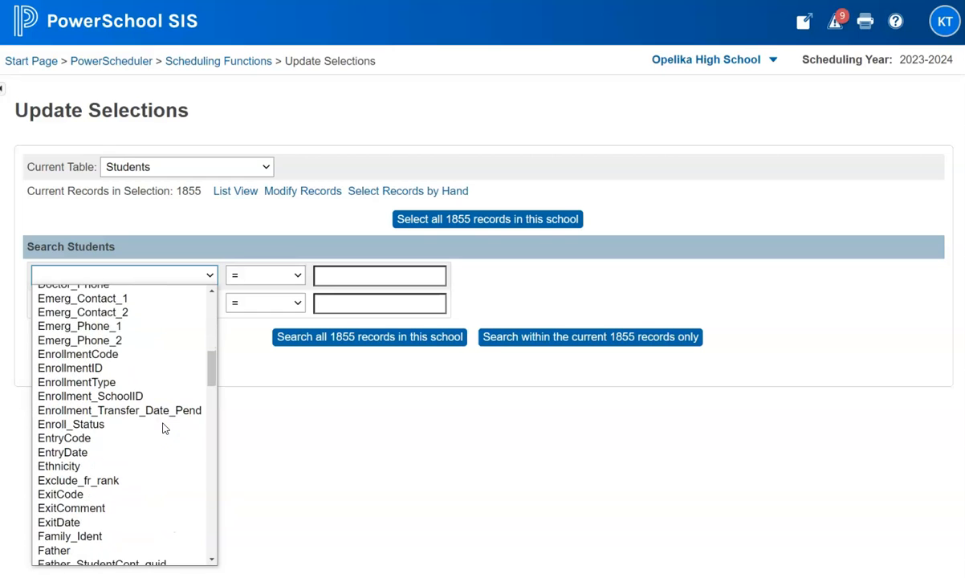
click(242, 215)
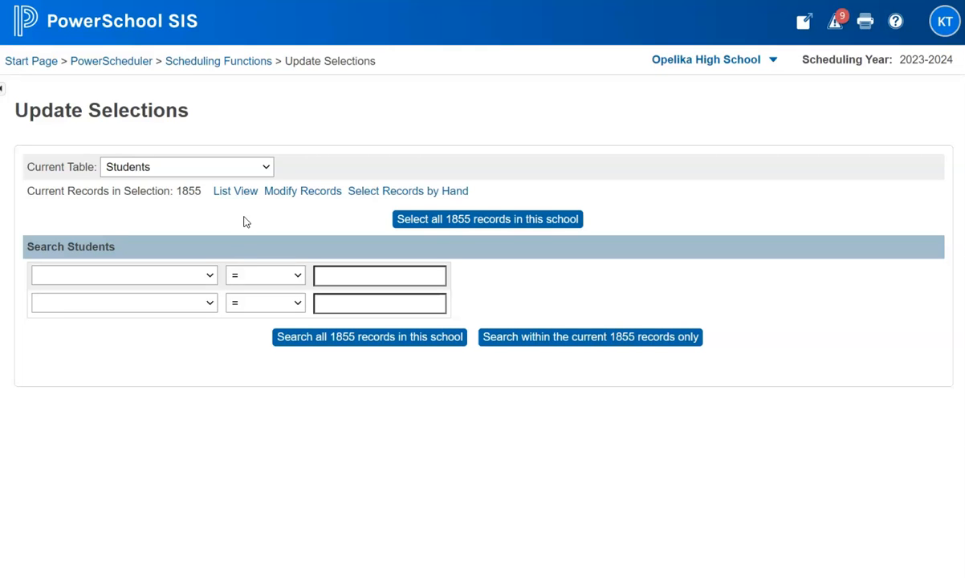
click(385, 193)
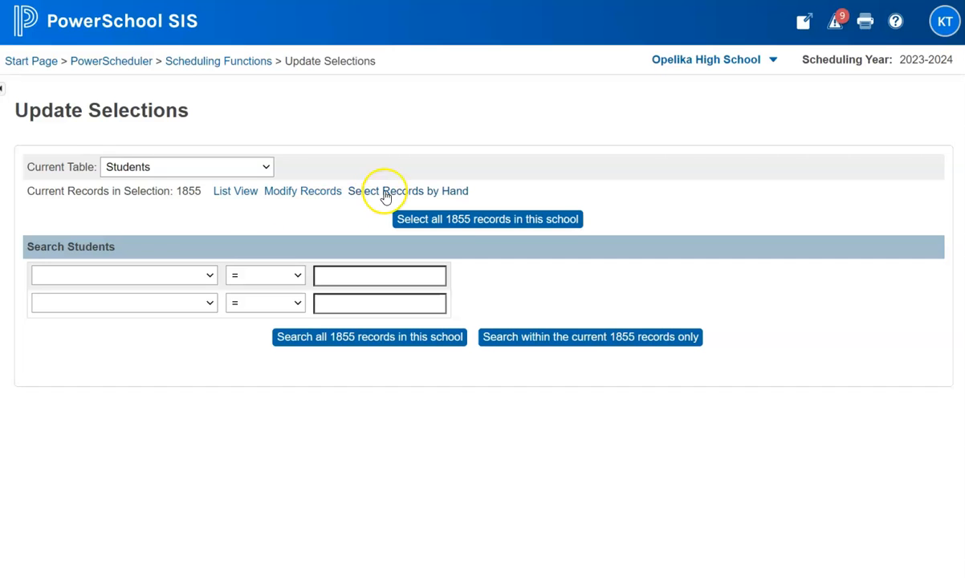